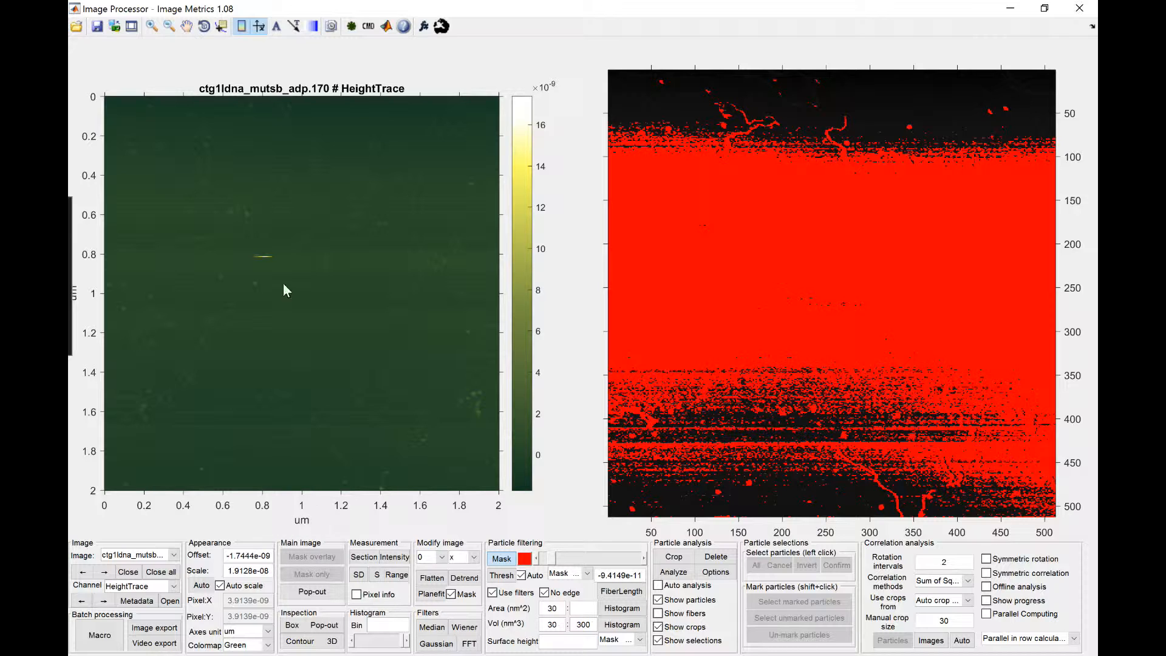
- Toggle the height image's color bar off and back on, and toggle its axes display the same way
click(244, 29)
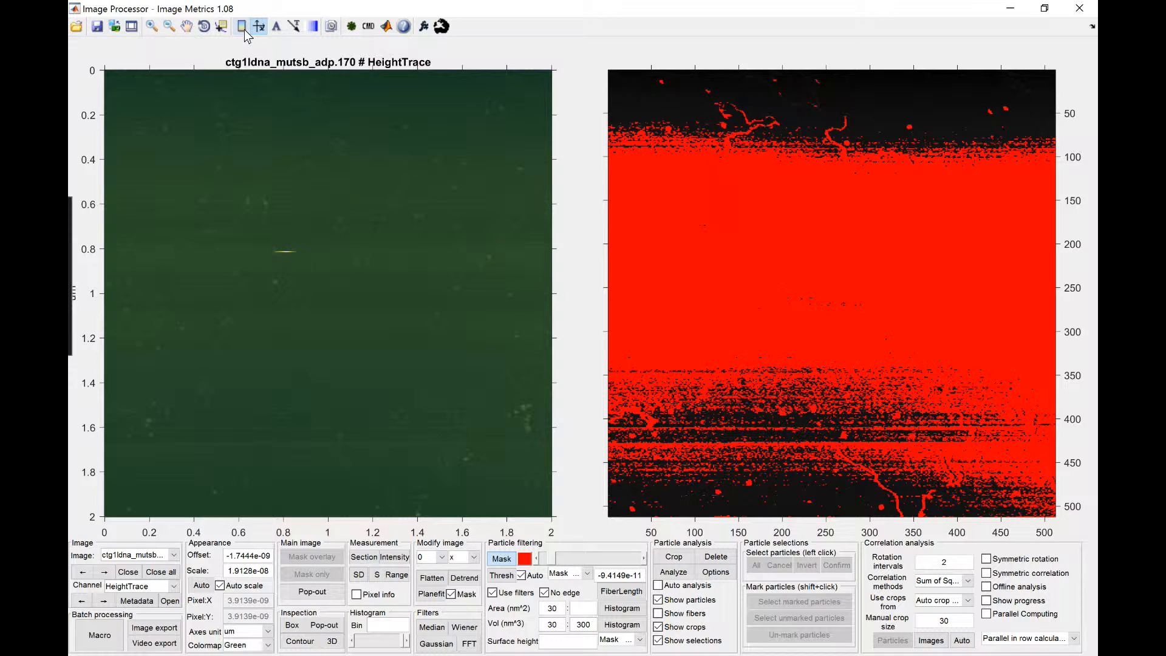
click(244, 29)
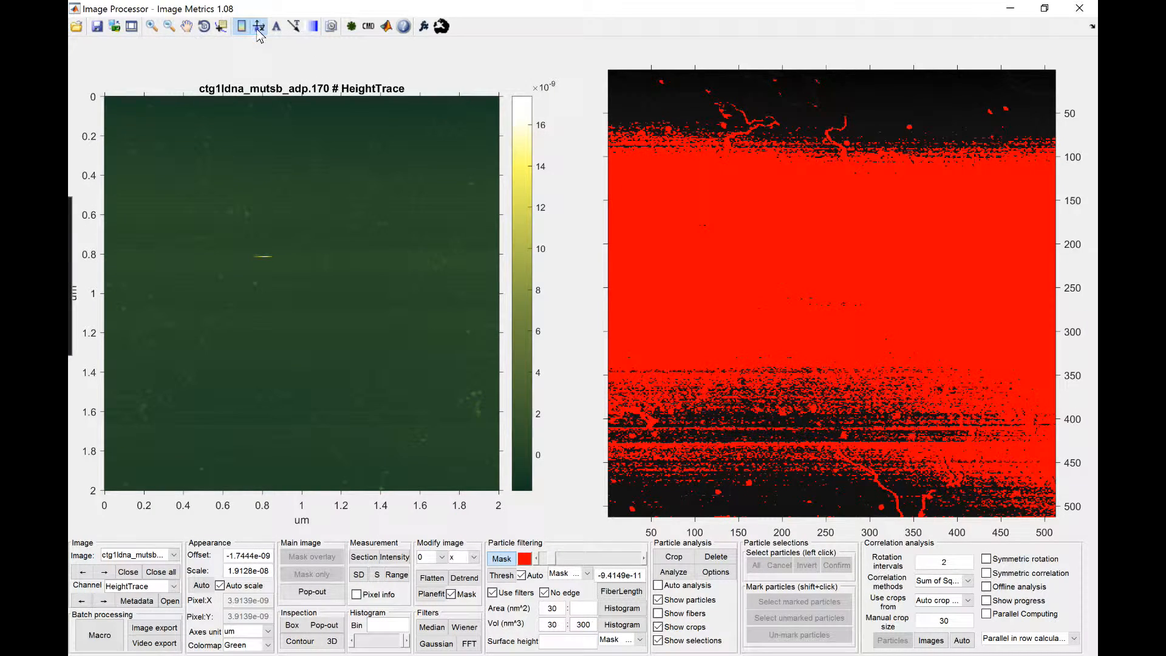
click(258, 29)
click(260, 29)
- Enable Interactive Colormap Shift on the height image's color bar and shift the colors so low heights appear brighter
right_click(525, 322)
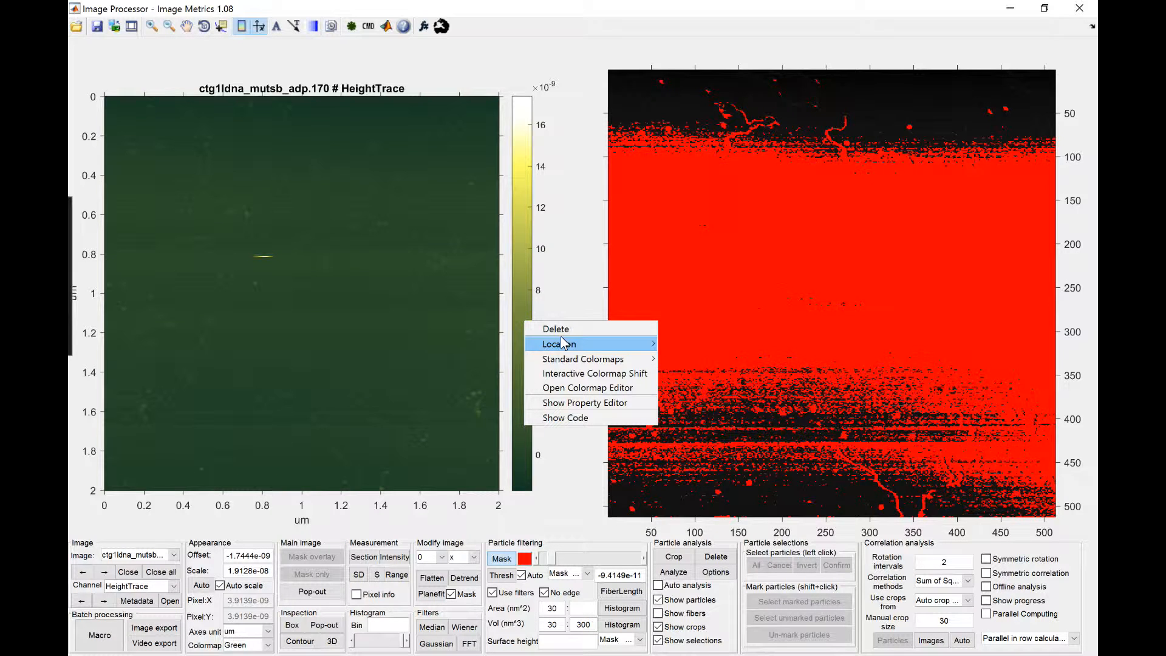
mouse_move(584, 358)
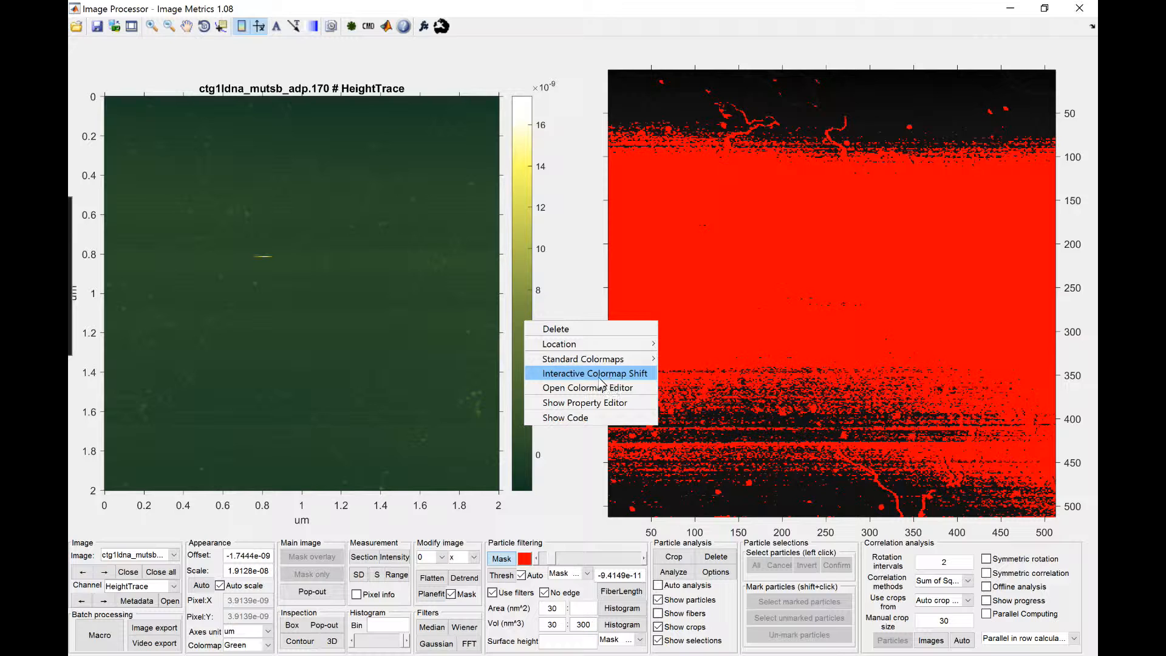
click(635, 376)
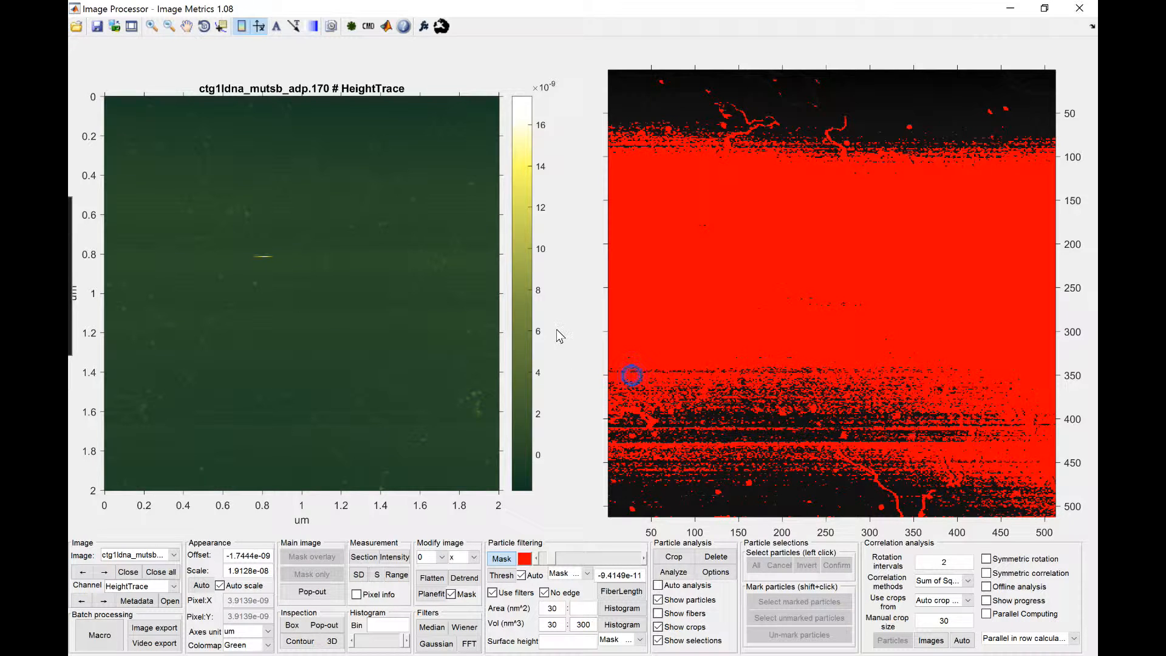
click(526, 194)
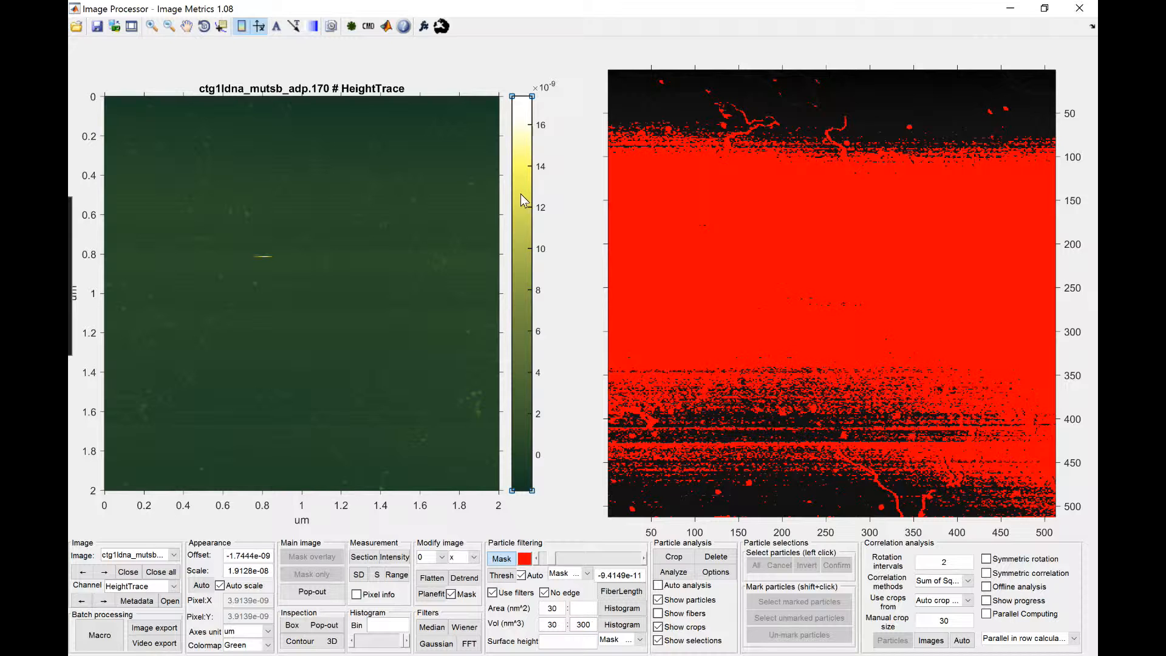
drag(520, 226, 527, 439)
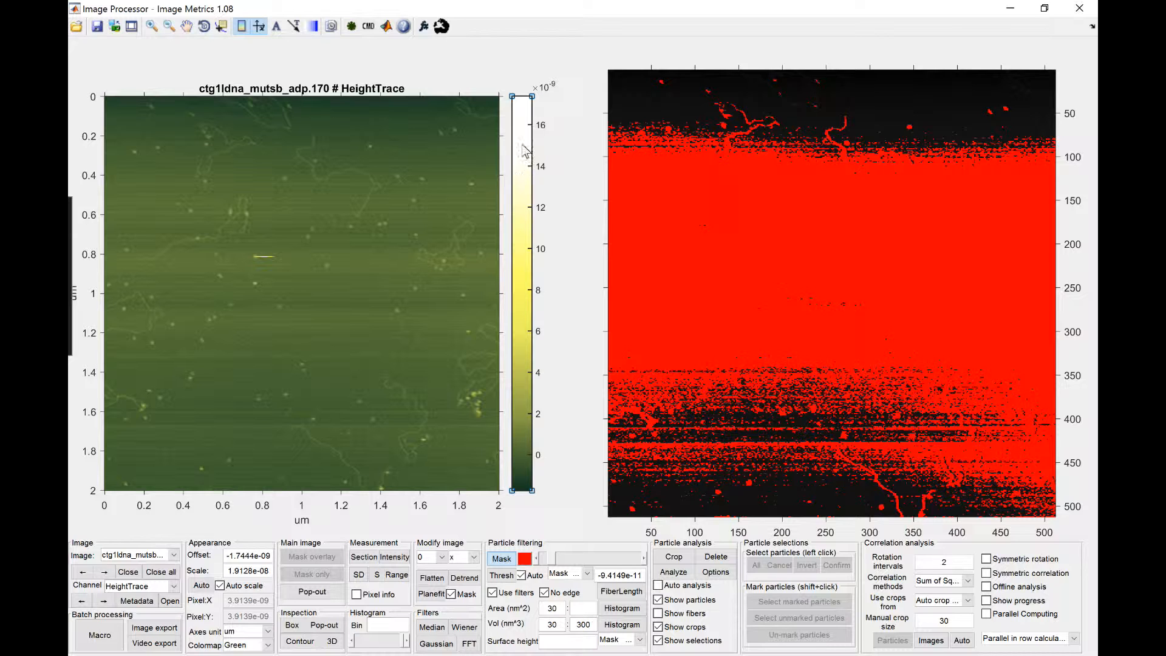
drag(520, 210, 515, 297)
drag(520, 429, 523, 268)
mouse_move(524, 149)
mouse_down()
mouse_move(521, 130)
mouse_move(523, 250)
mouse_move(527, 241)
mouse_up()
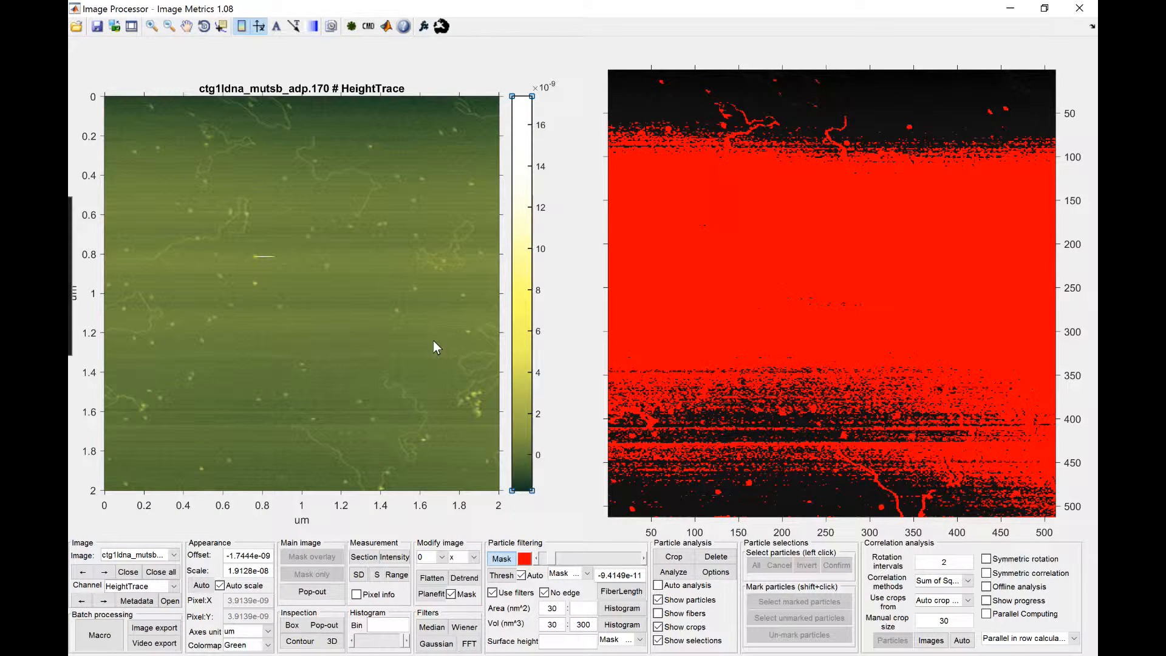
- Turn off Interactive Colormap Shift for the height image's color bar
right_click(522, 300)
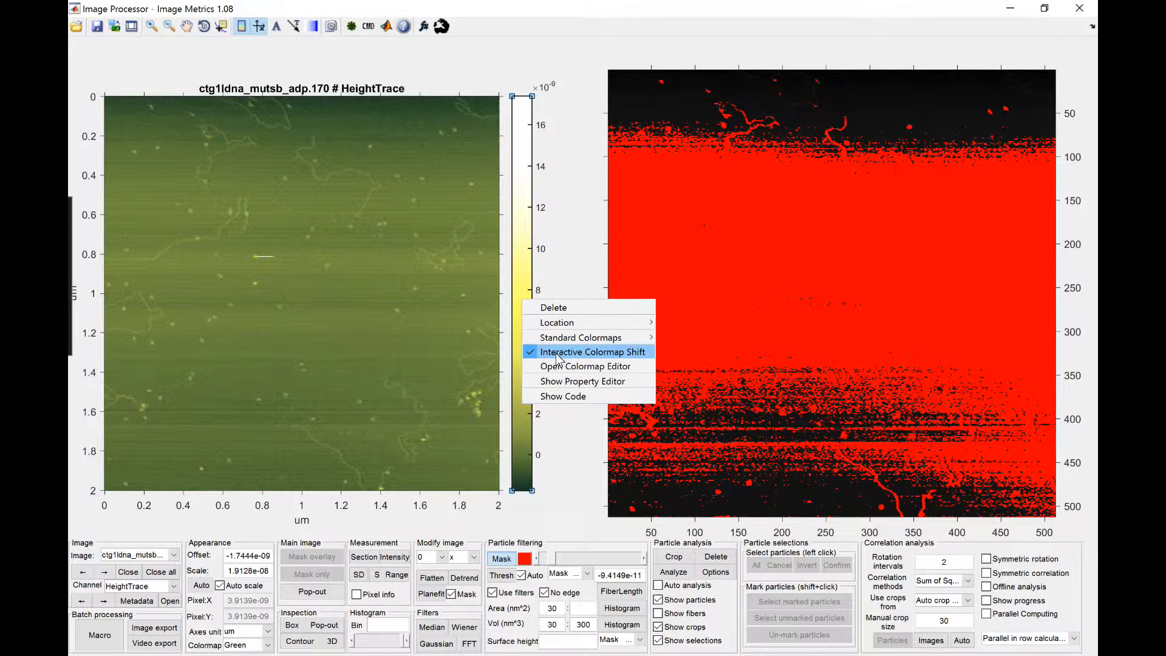
click(587, 243)
right_click(524, 295)
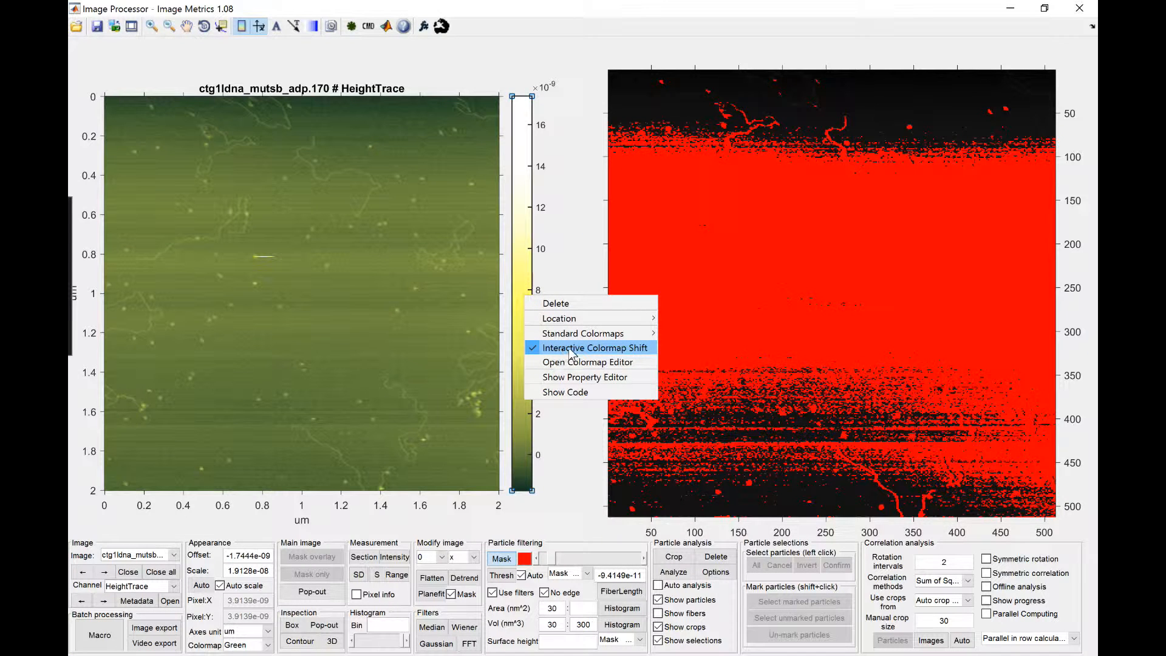
click(571, 348)
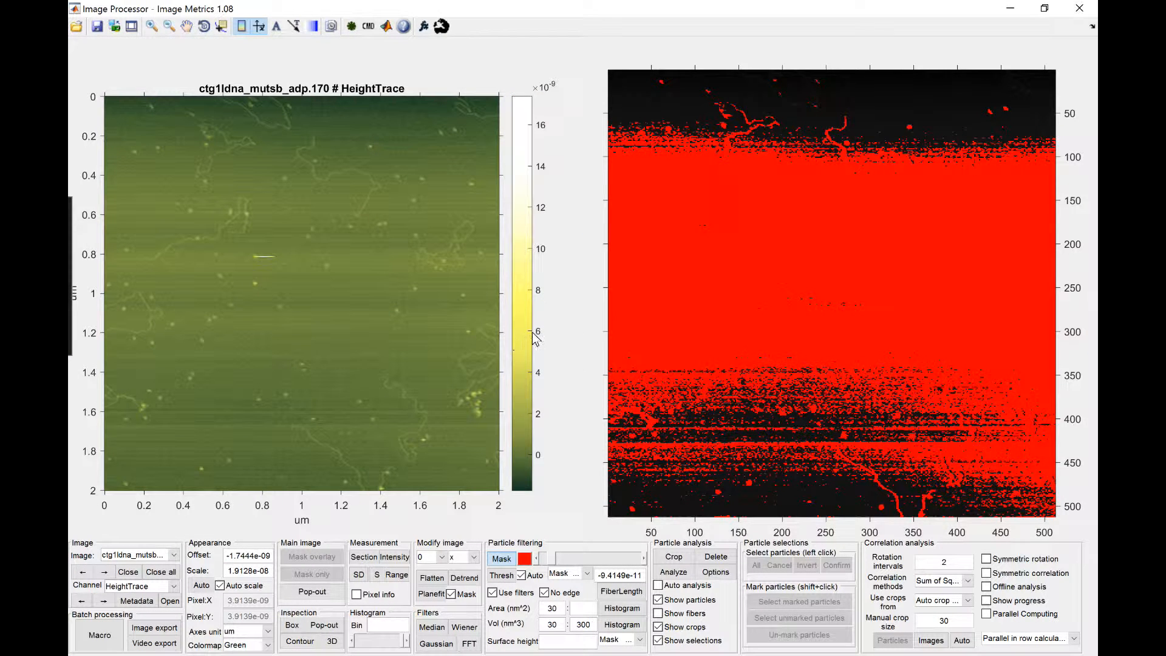
- Open the Colormap Editor for the height image's color bar and apply the standard prism colormap
right_click(517, 318)
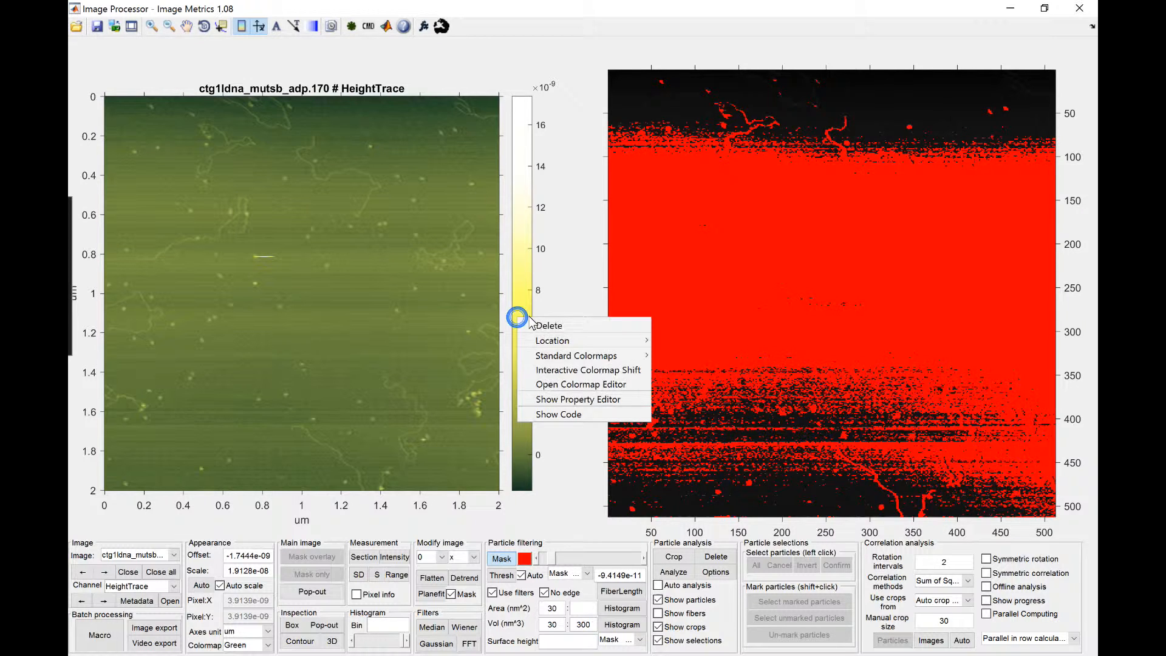
click(605, 385)
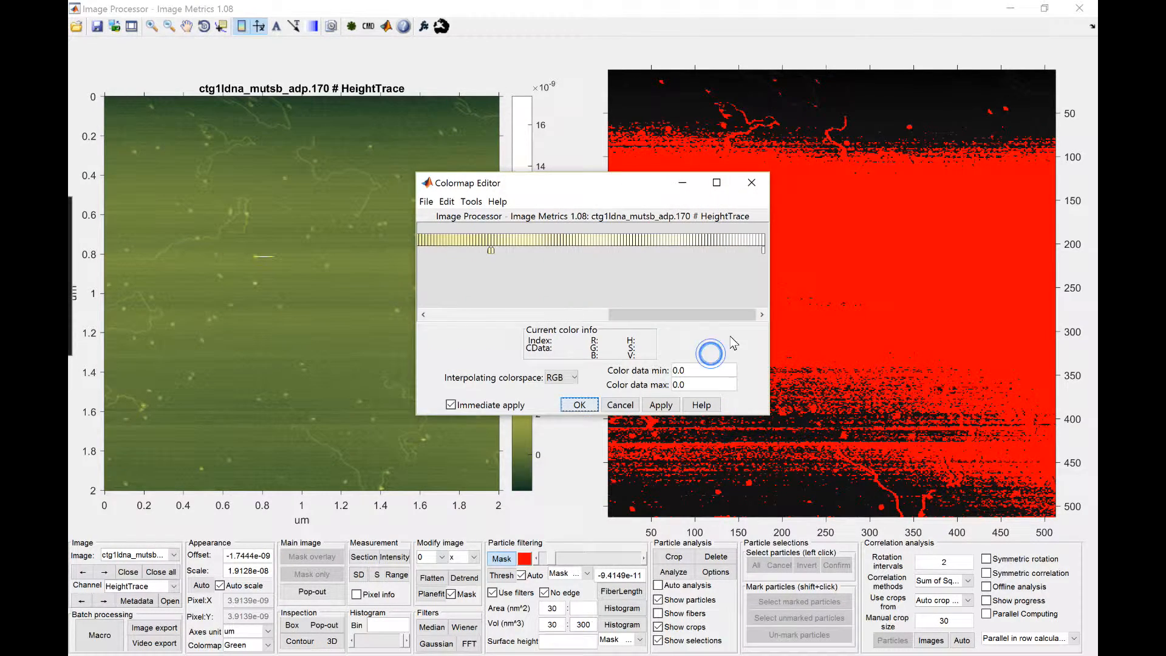
drag(721, 316, 488, 314)
click(472, 201)
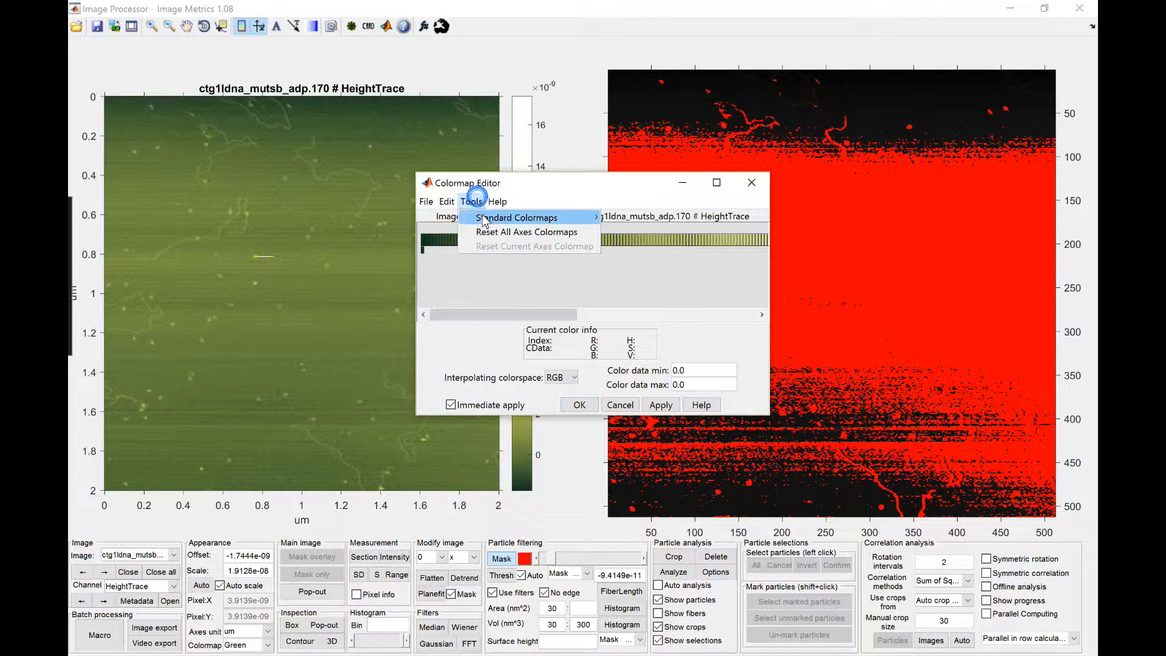
mouse_move(484, 221)
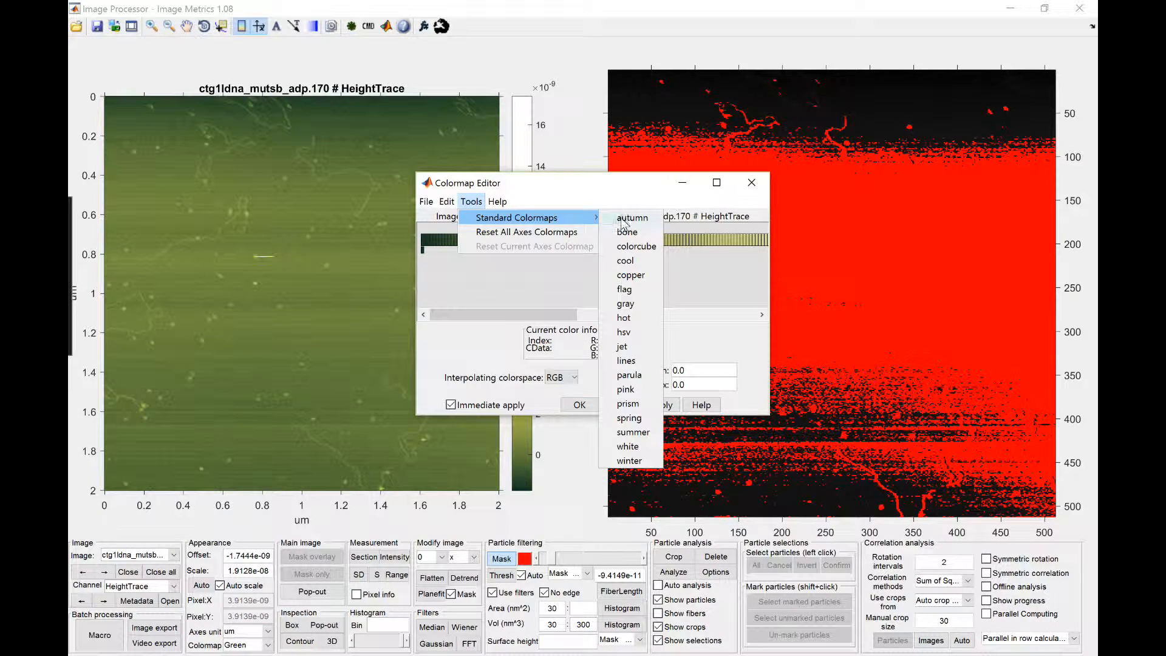
click(633, 404)
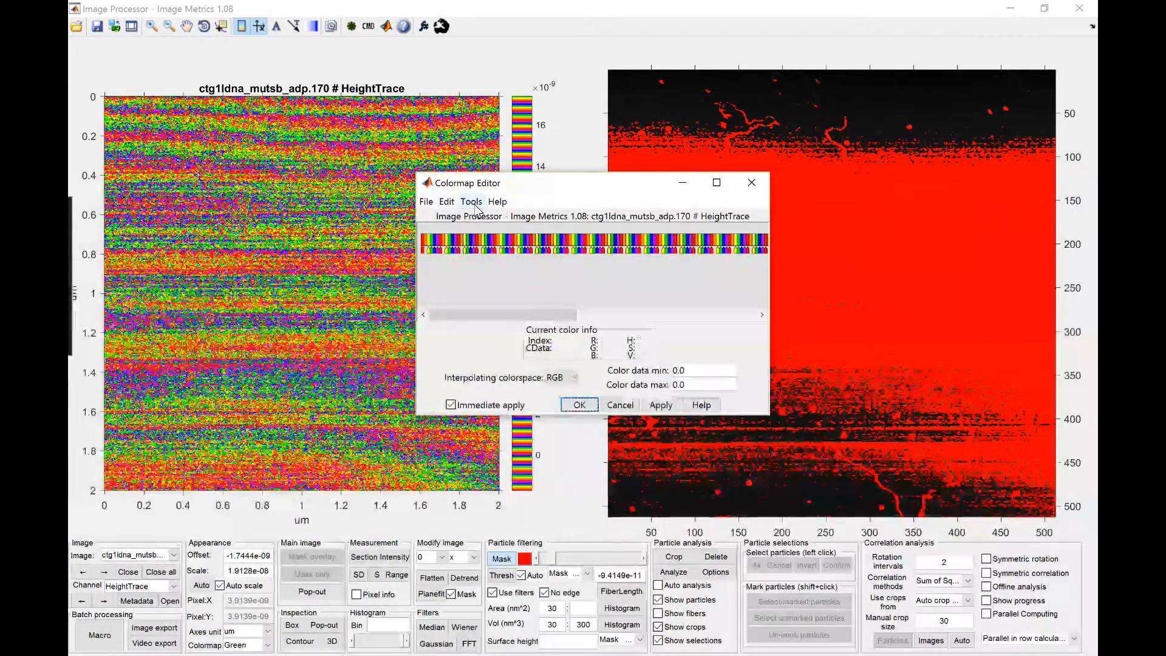
- Apply the standard jet colormap in the Colormap Editor, inspect its full range and uncover the height image
click(471, 201)
mouse_move(559, 219)
click(626, 346)
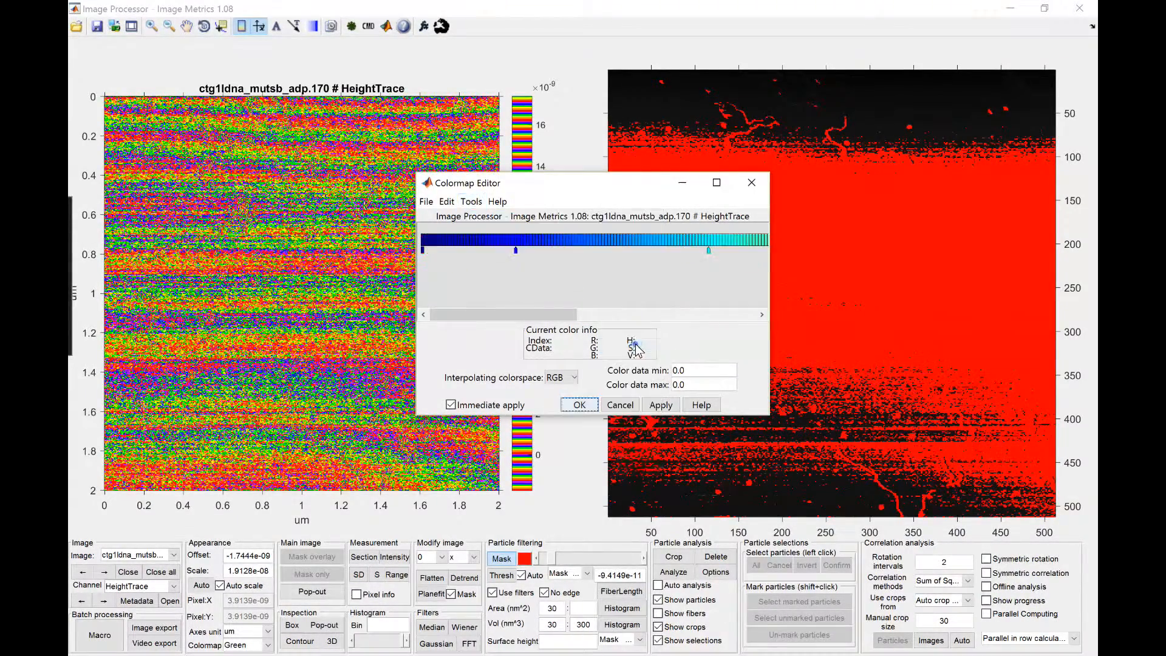
drag(545, 314, 728, 319)
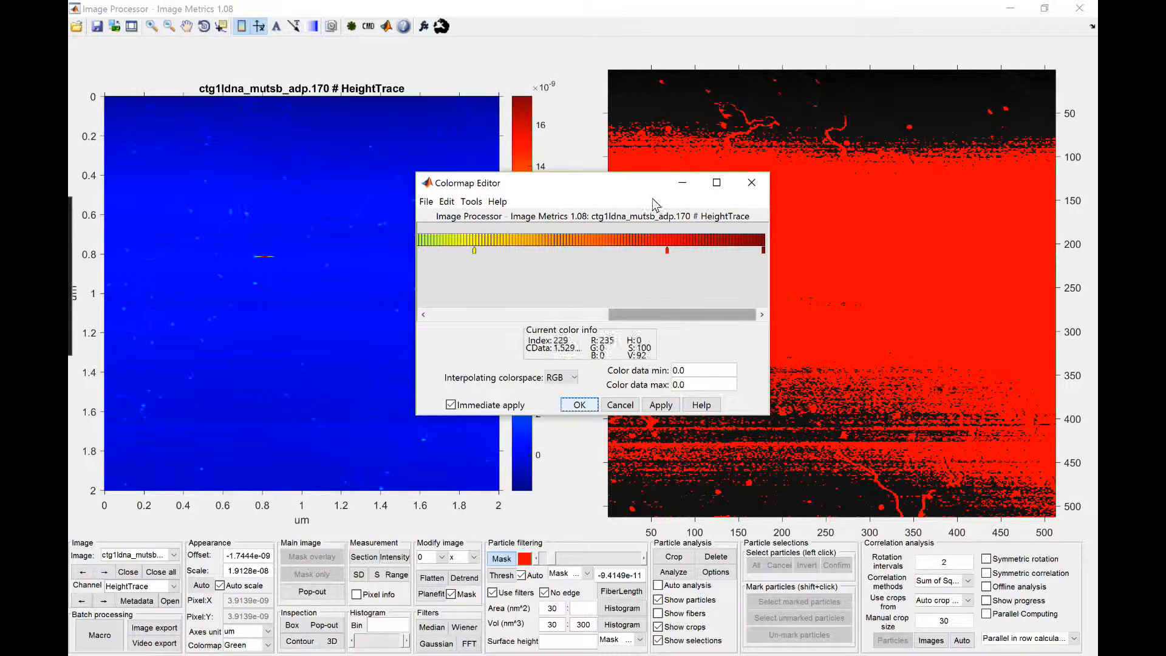
drag(653, 185, 821, 188)
drag(801, 320, 675, 317)
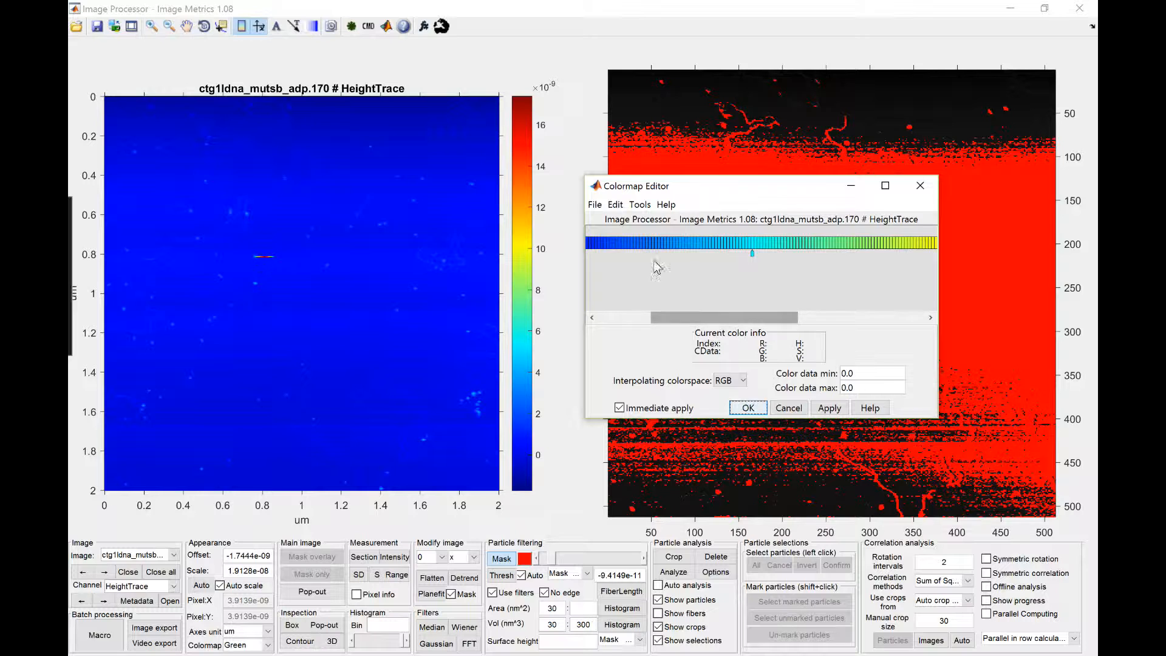
drag(714, 316, 905, 312)
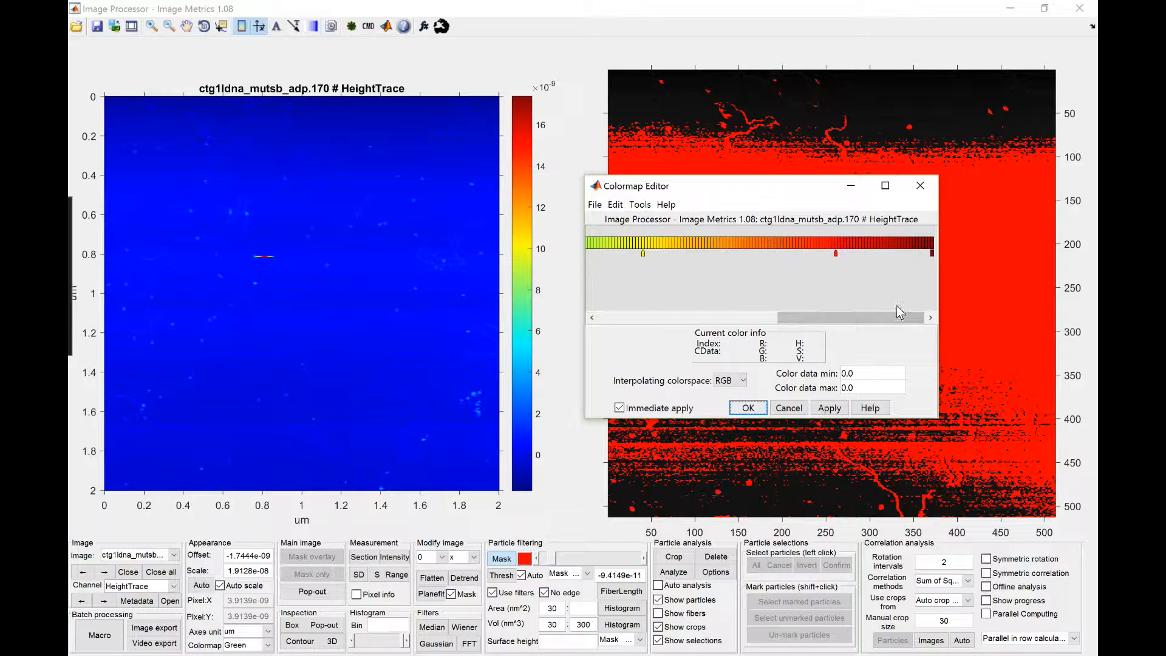
- Try adding and shifting color markers beside the red marker in the Colormap Editor, and remove the extra markers
click(838, 254)
drag(845, 253, 872, 254)
click(872, 254)
click(841, 254)
key(ctrl+z)
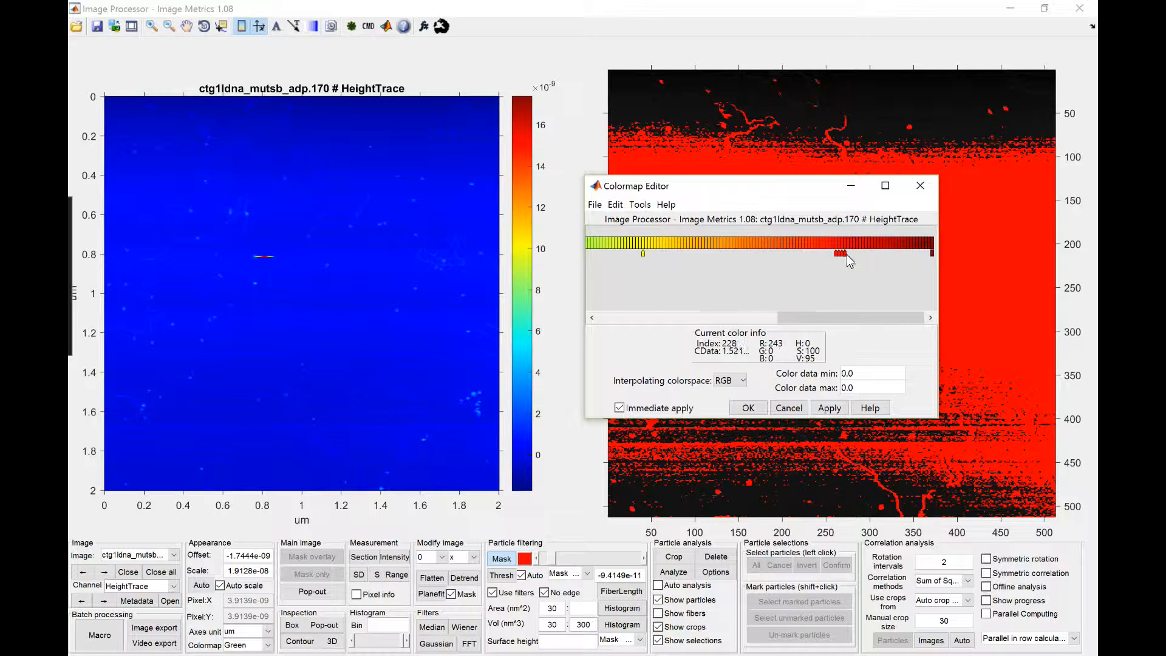
click(847, 254)
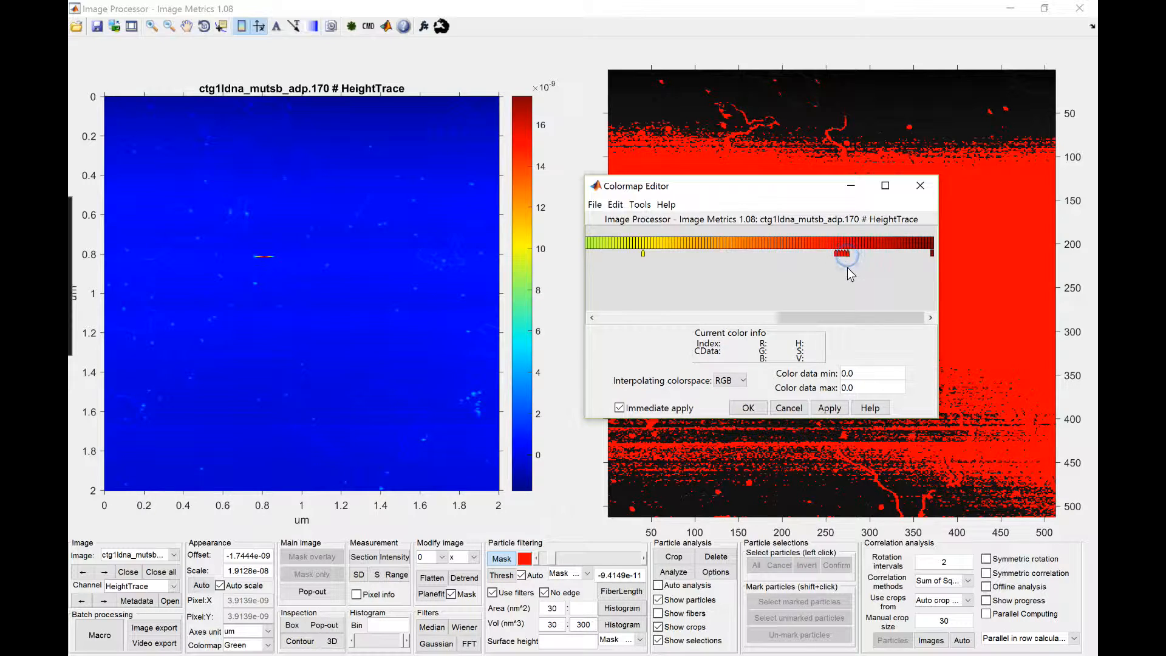
click(844, 254)
click(845, 254)
drag(846, 255, 835, 254)
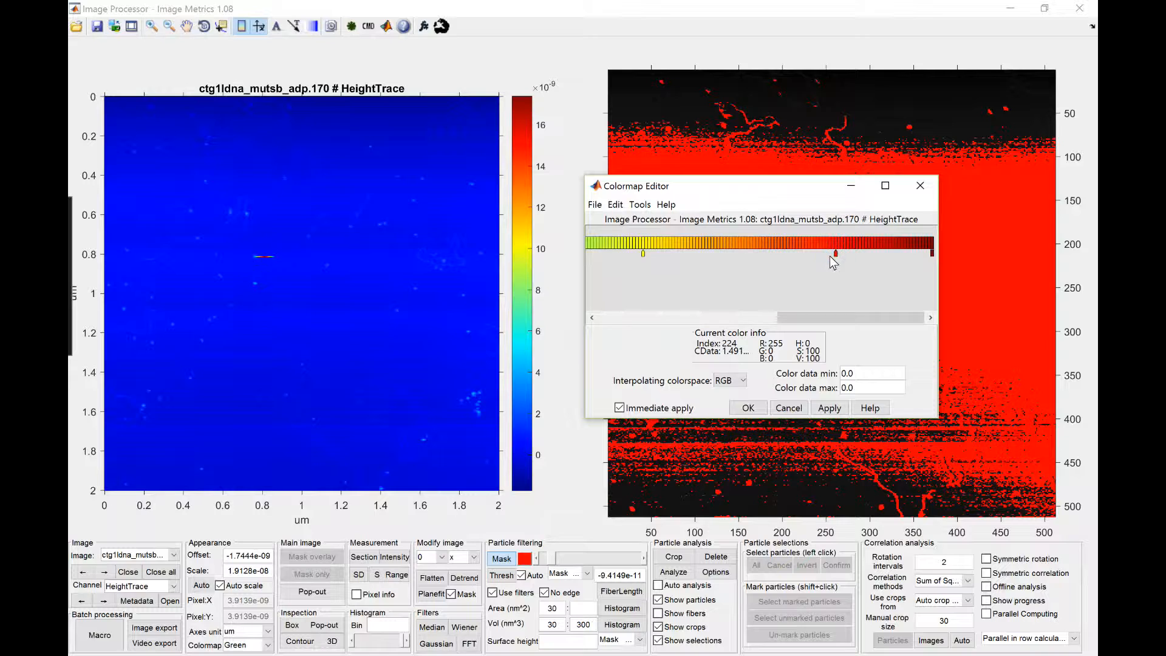
- Change the color of the marker at the red end of the jet colormap to magenta
click(834, 252)
double_click(834, 254)
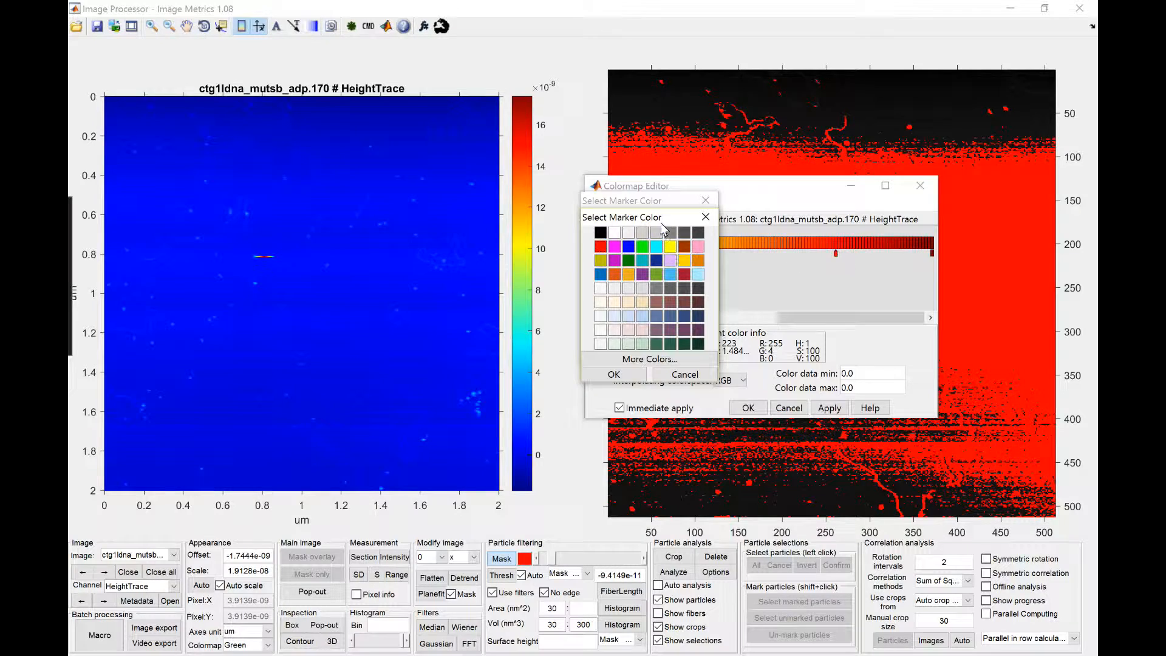
click(705, 217)
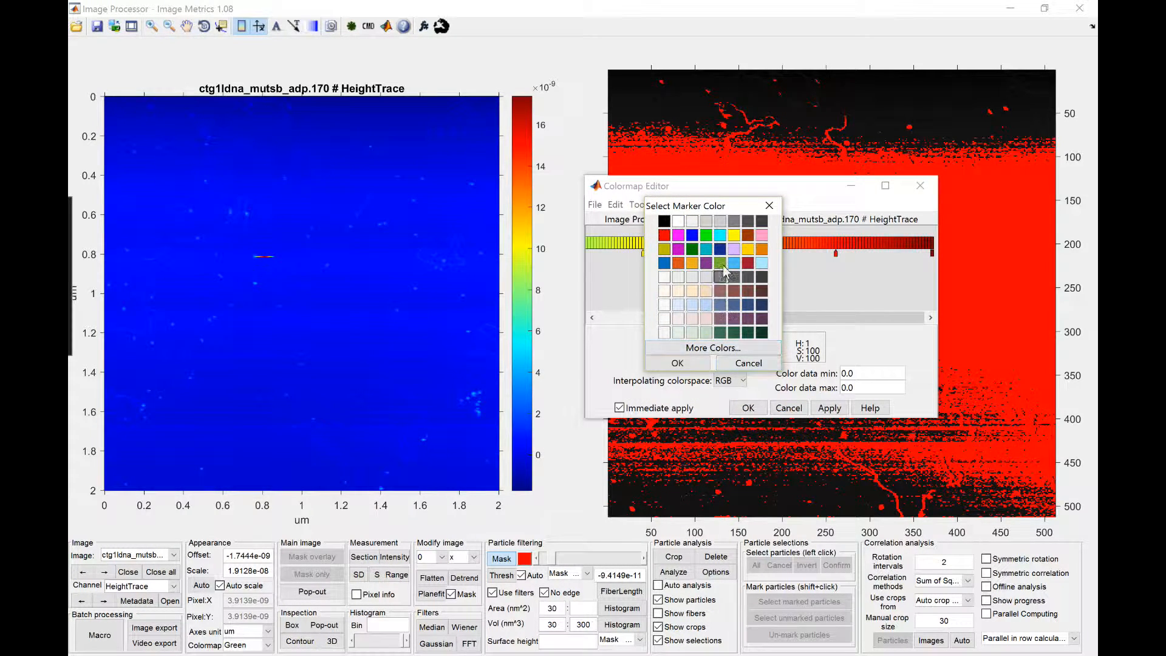
click(678, 235)
click(698, 365)
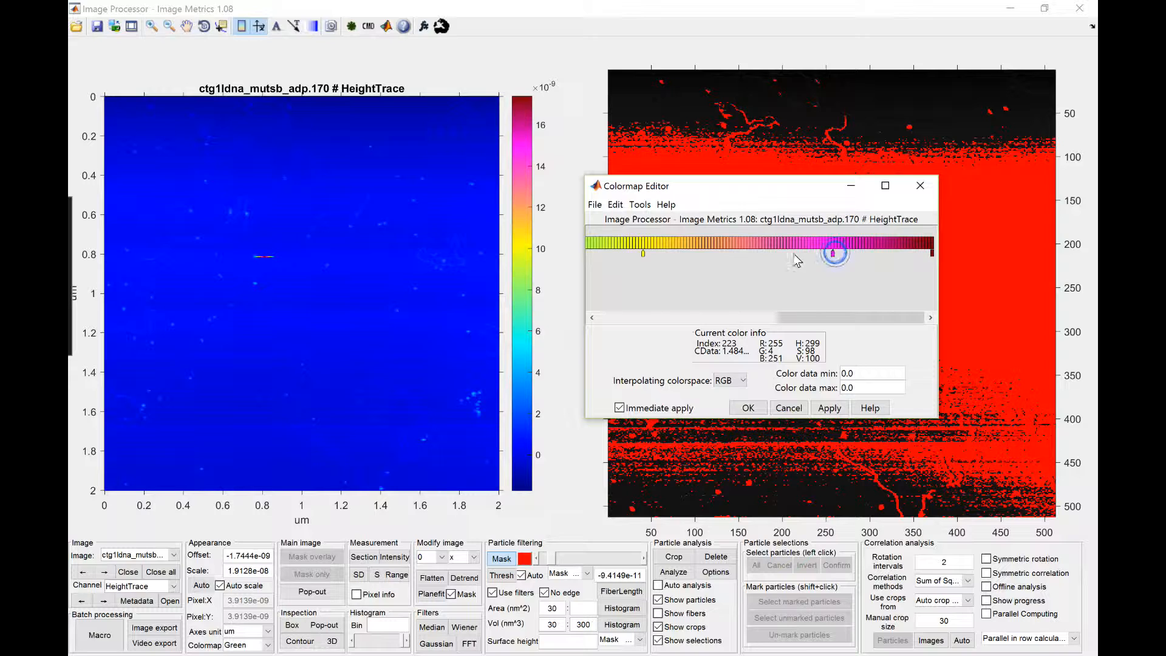
- Move the magenta marker toward lower values, look over the rest of the colormap and cancel the Colormap Editor changes
drag(833, 254, 793, 253)
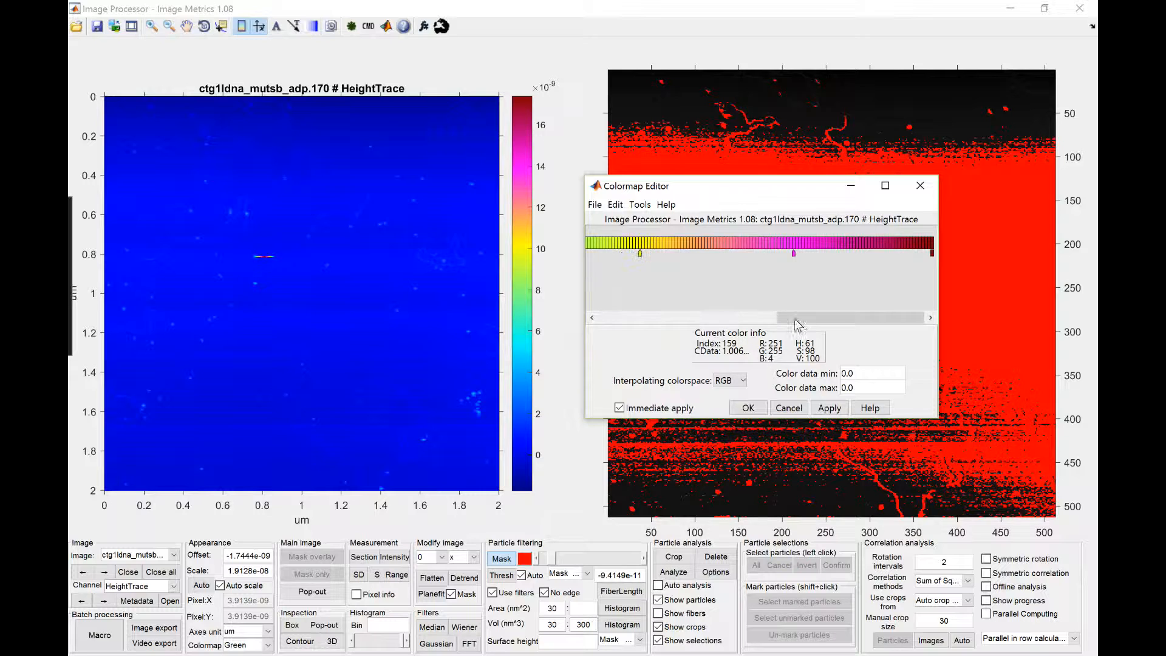
drag(799, 318, 850, 323)
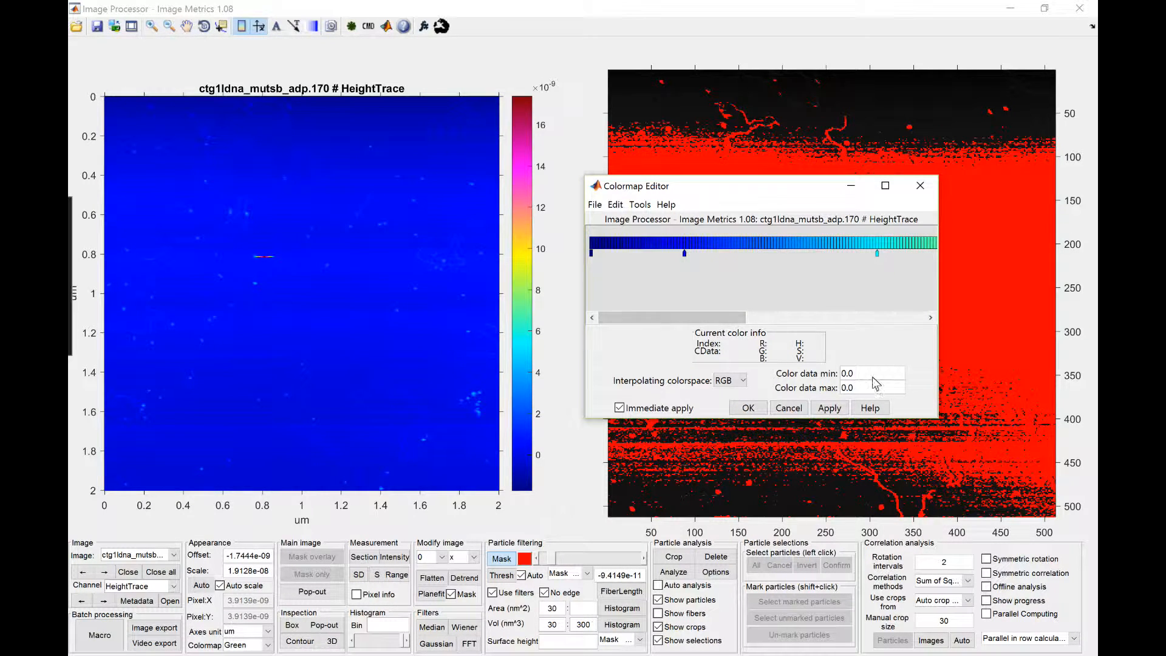
mouse_move(738, 323)
mouse_down()
mouse_move(783, 317)
mouse_move(739, 317)
mouse_up()
click(786, 408)
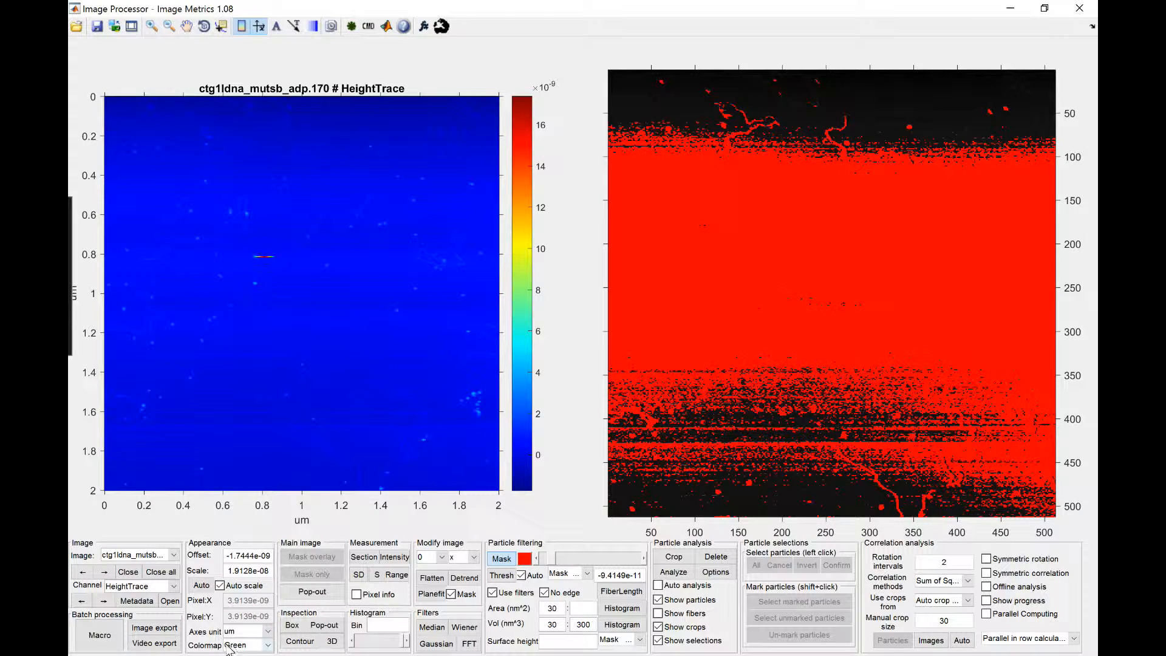
- Set the height image's colormap back to Green, and change it to Mocha
click(249, 645)
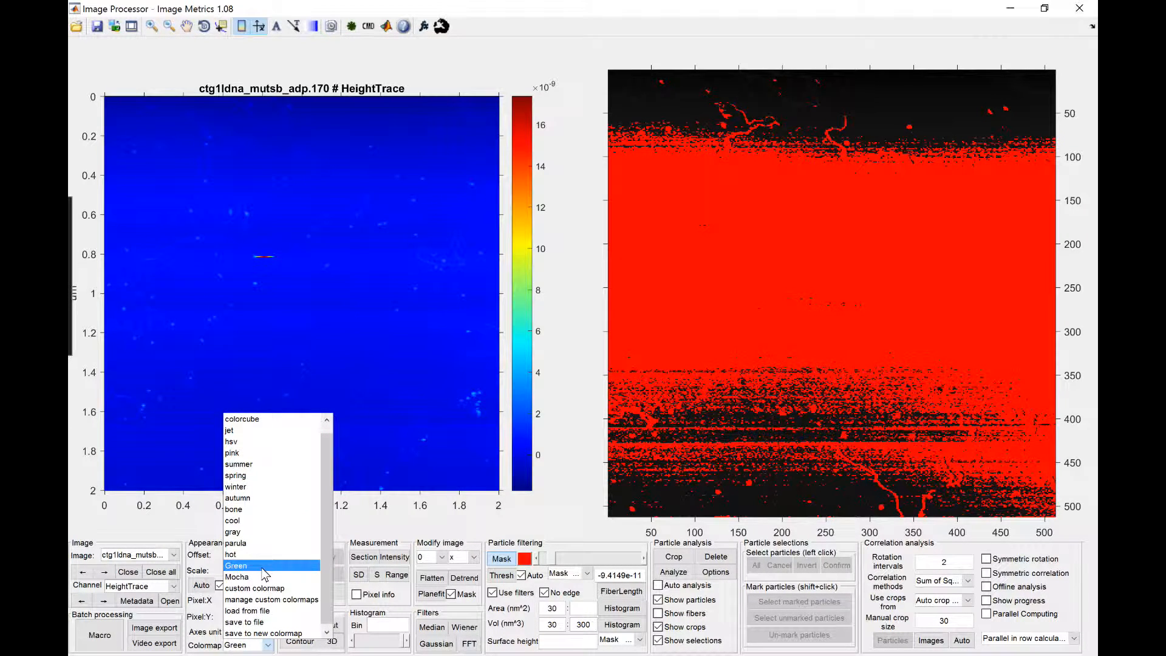
scroll(270, 546, up, 1)
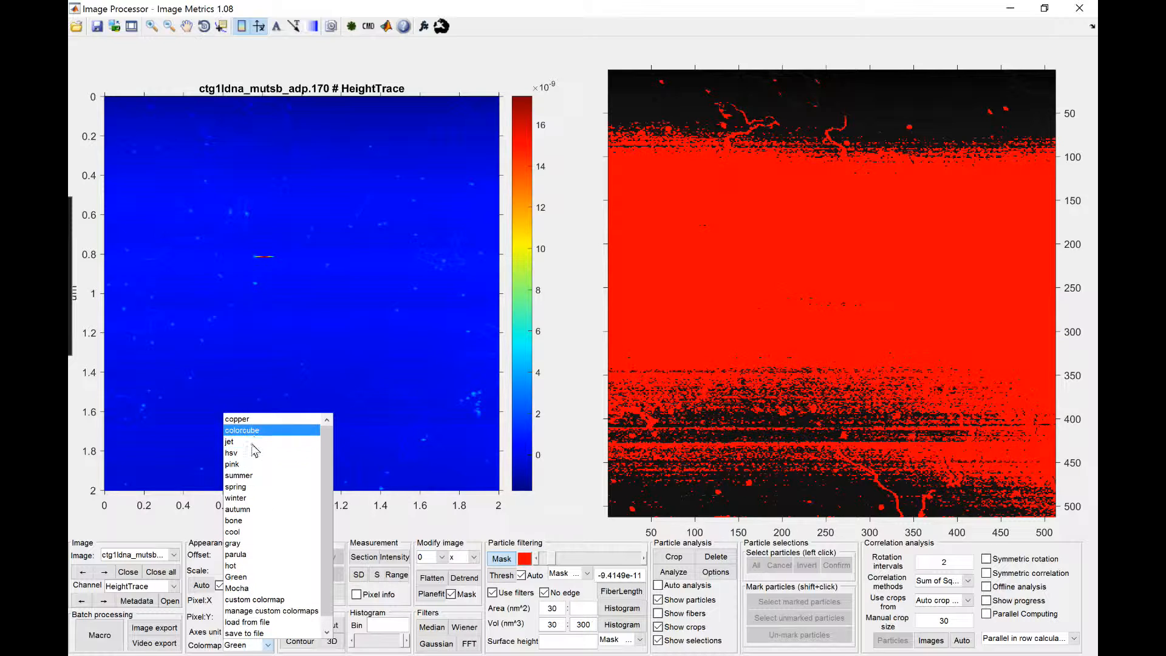
click(250, 578)
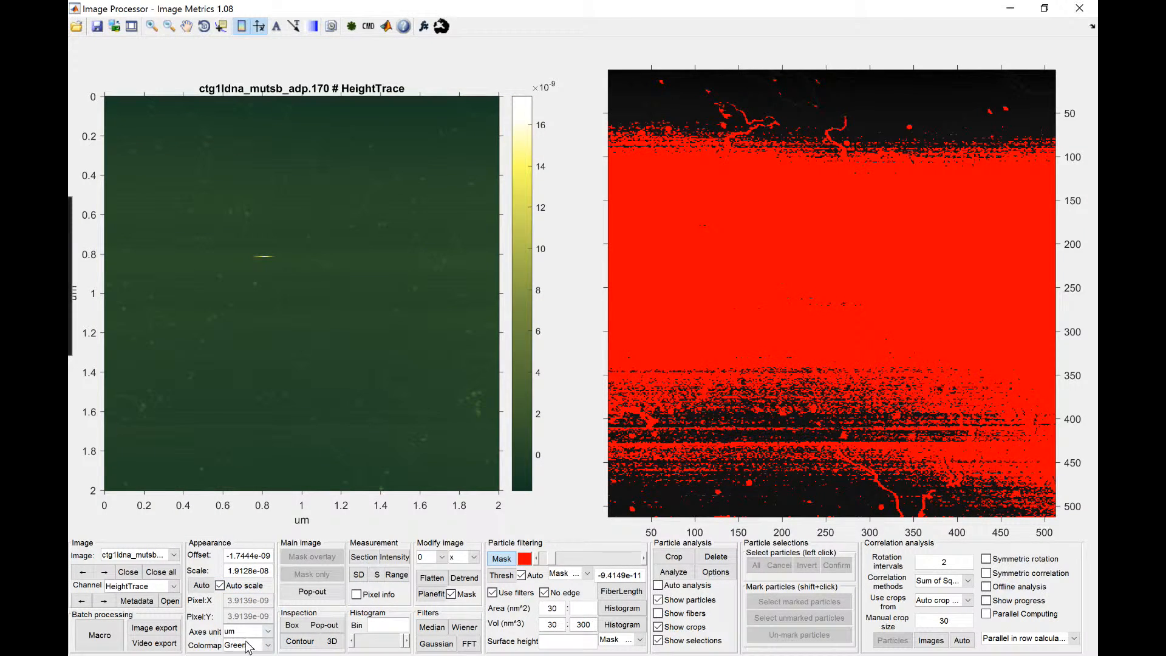
click(267, 645)
click(260, 588)
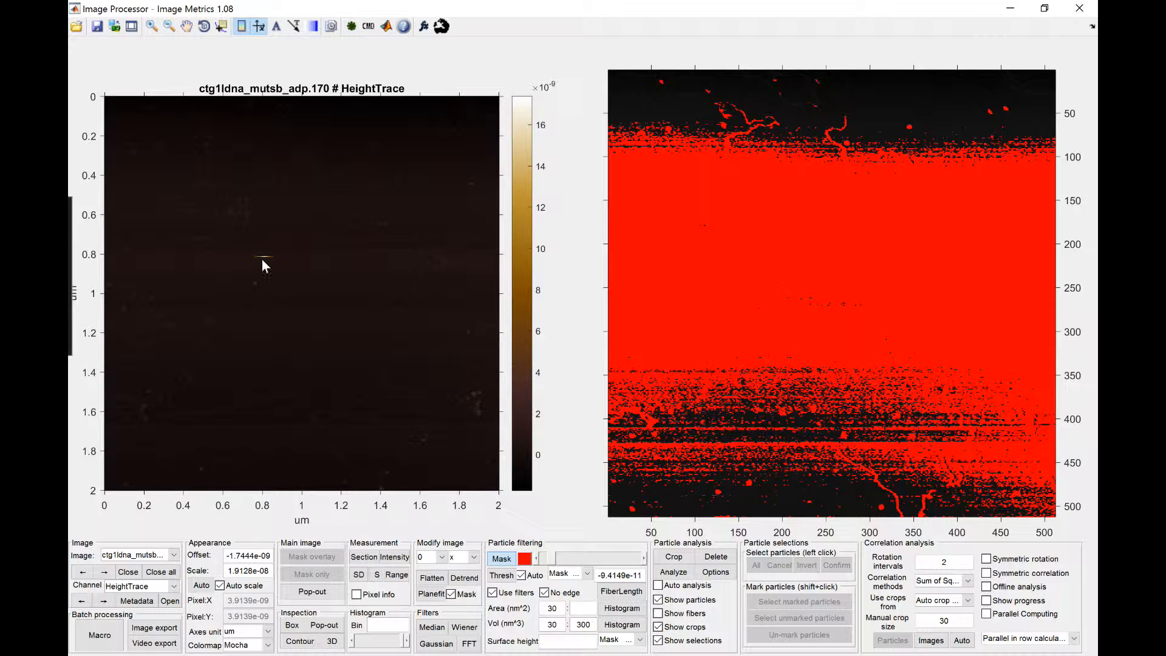
- Rescale the height image's colors with a scaling box about 0.43 by 0.46 um drawn right of the image's center
right_click(344, 275)
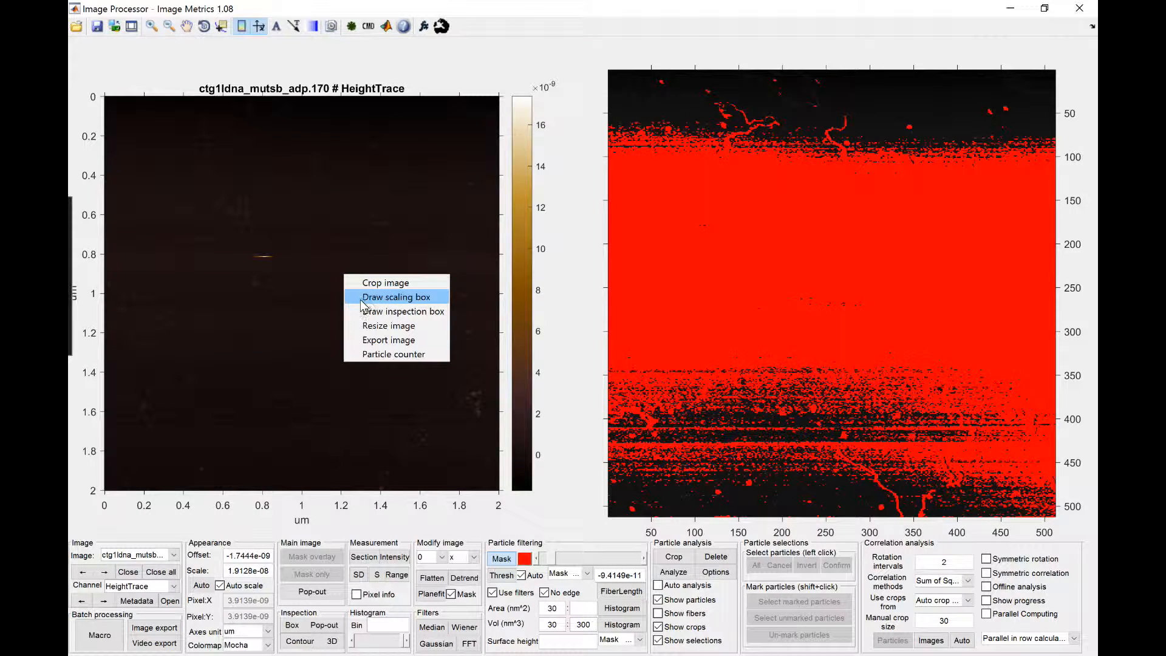
click(402, 298)
drag(387, 292, 417, 301)
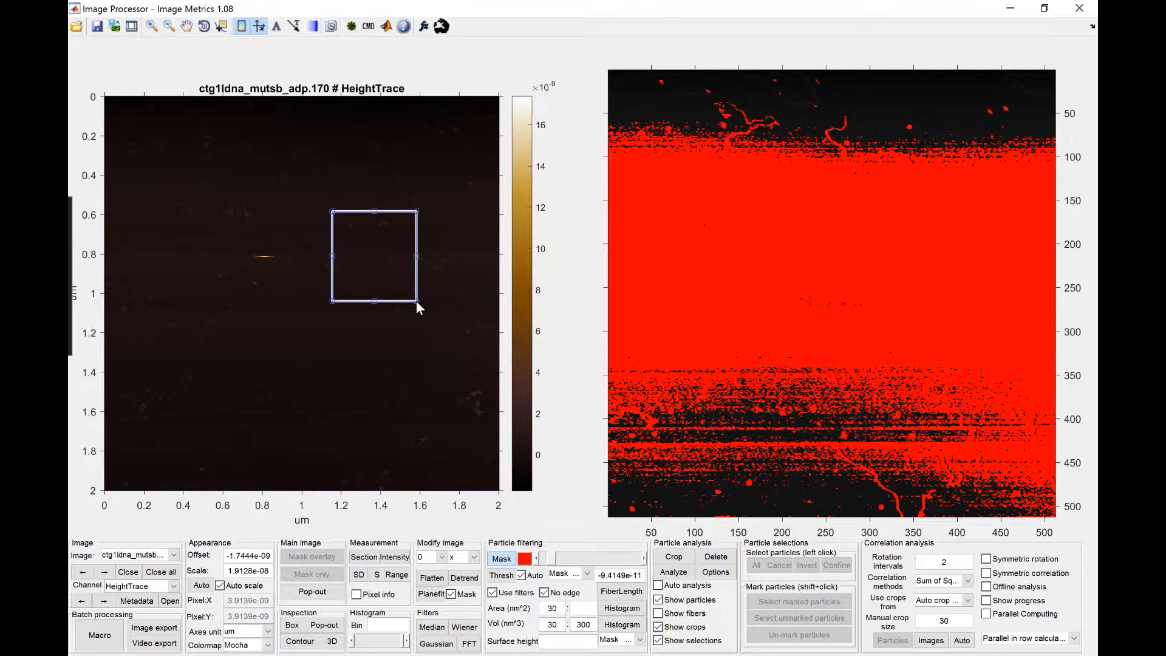
double_click(417, 301)
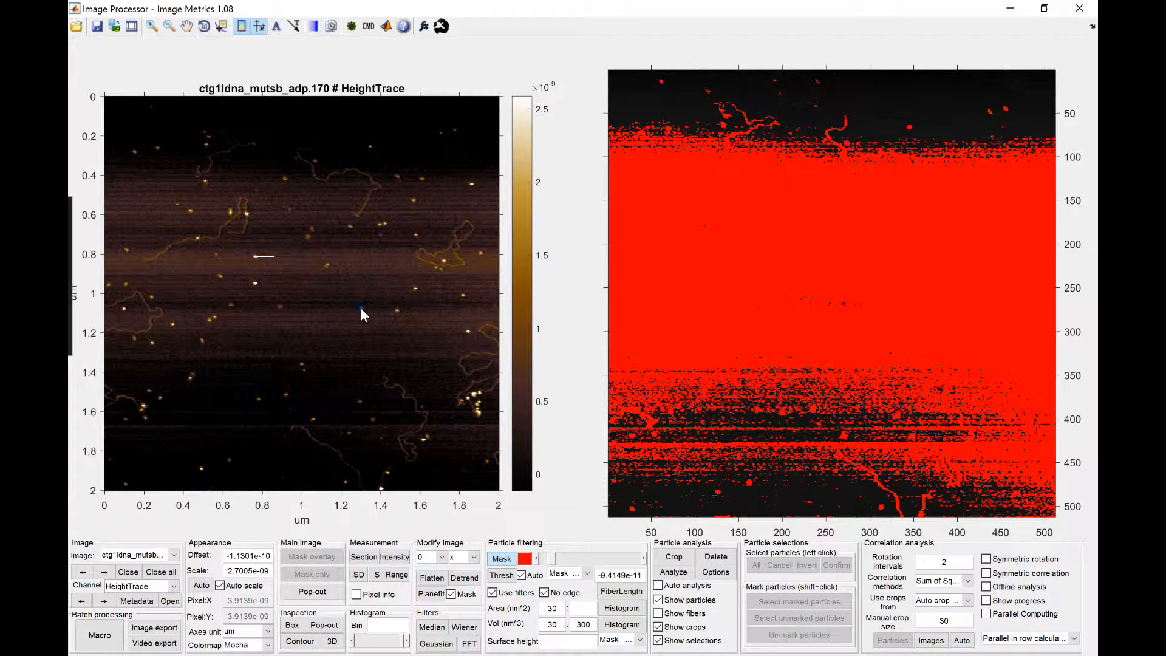
- Rescale the height image's colors with another scaling box drawn over the dark upper-left area of the image
right_click(361, 309)
click(401, 344)
drag(176, 124, 272, 192)
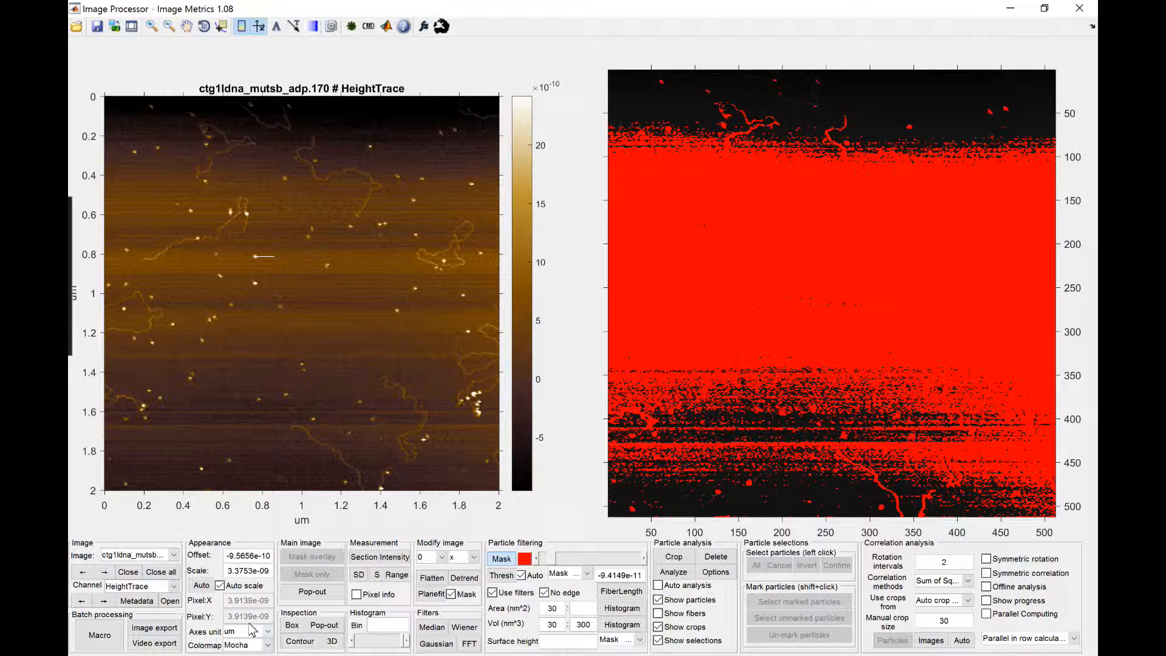
- Shift the height image's Mocha colors toward lower values with Interactive Colormap Shift on the color bar, and turn the shift mode off
click(243, 645)
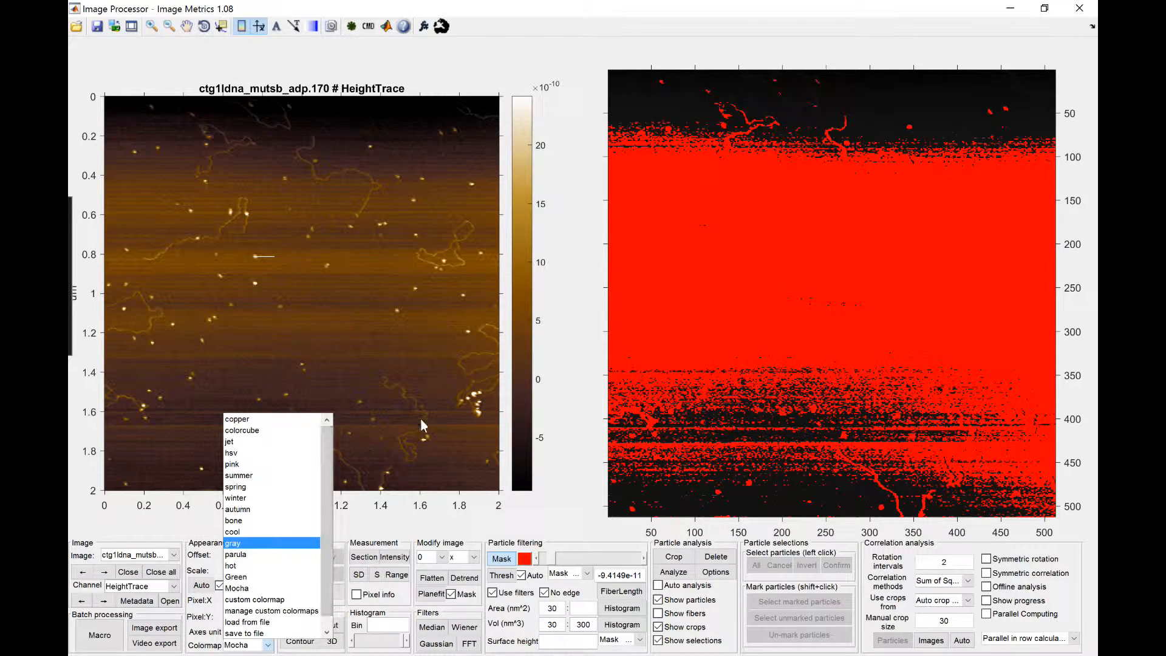
right_click(487, 311)
right_click(517, 271)
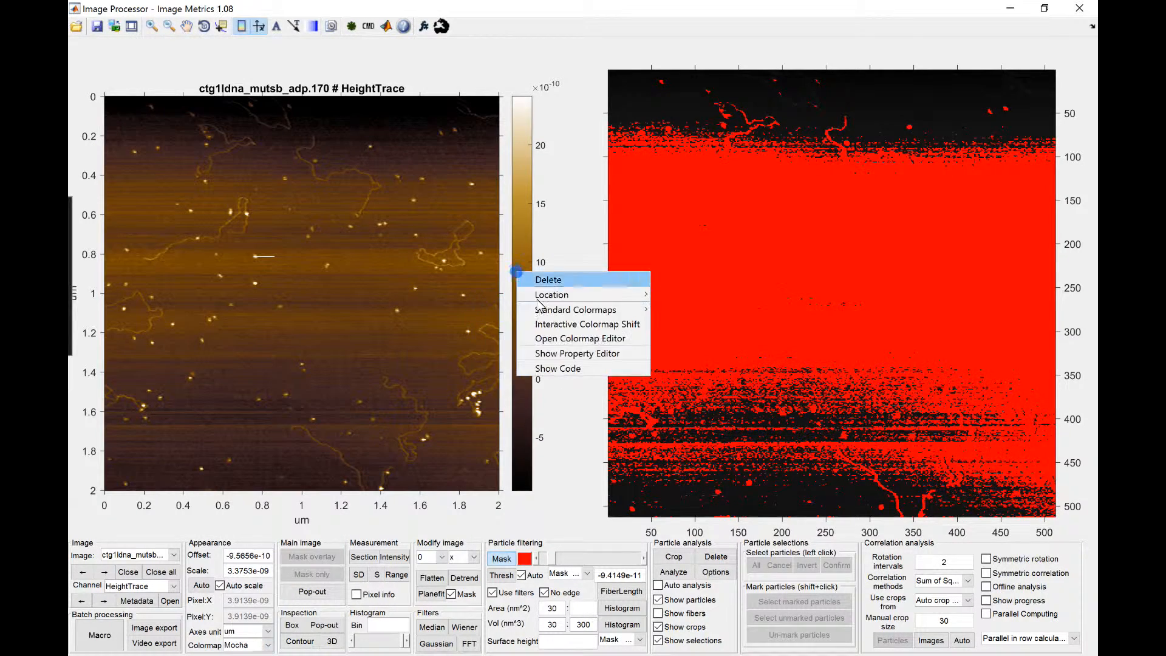
click(603, 326)
drag(523, 315, 519, 392)
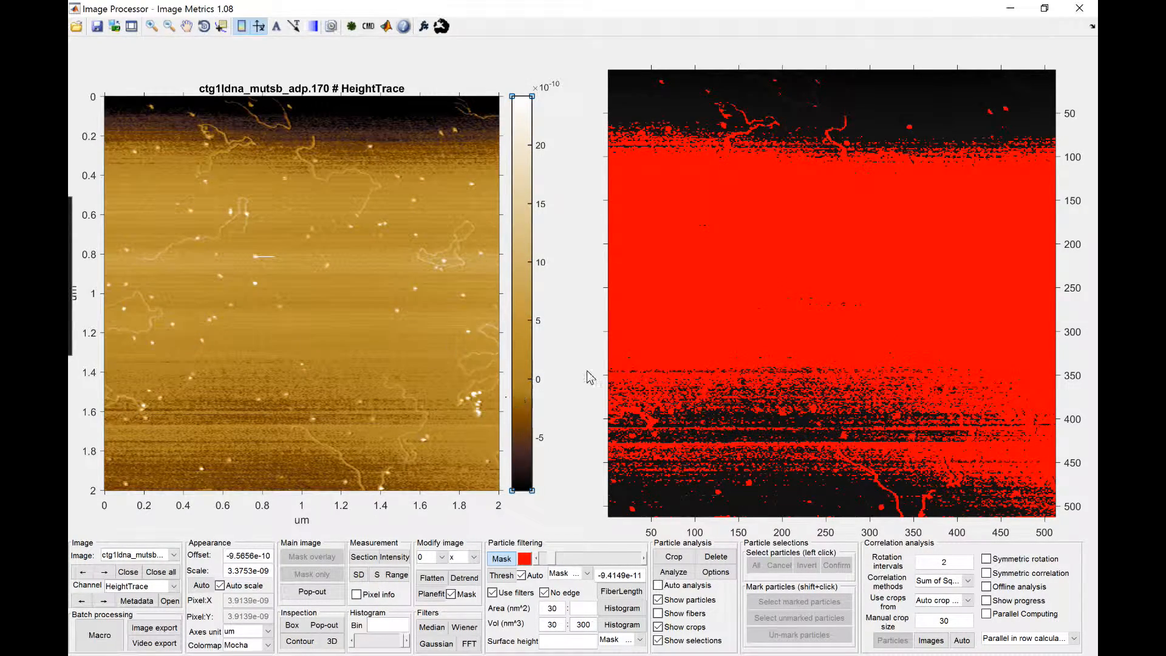
right_click(521, 374)
click(558, 426)
right_click(529, 340)
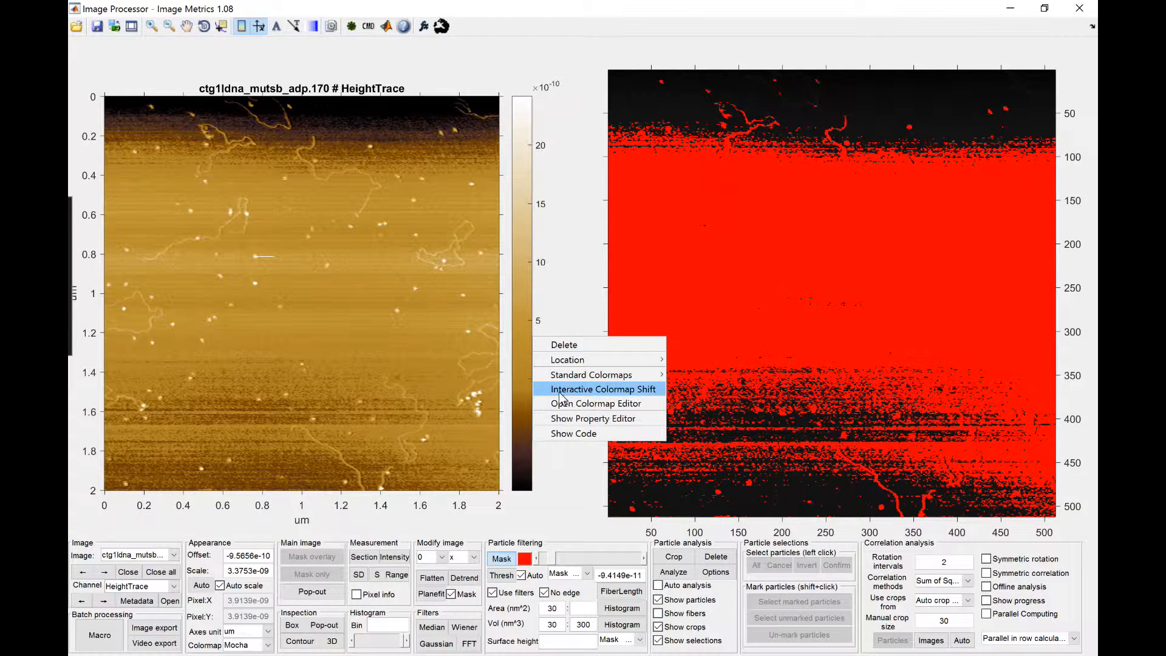
click(557, 291)
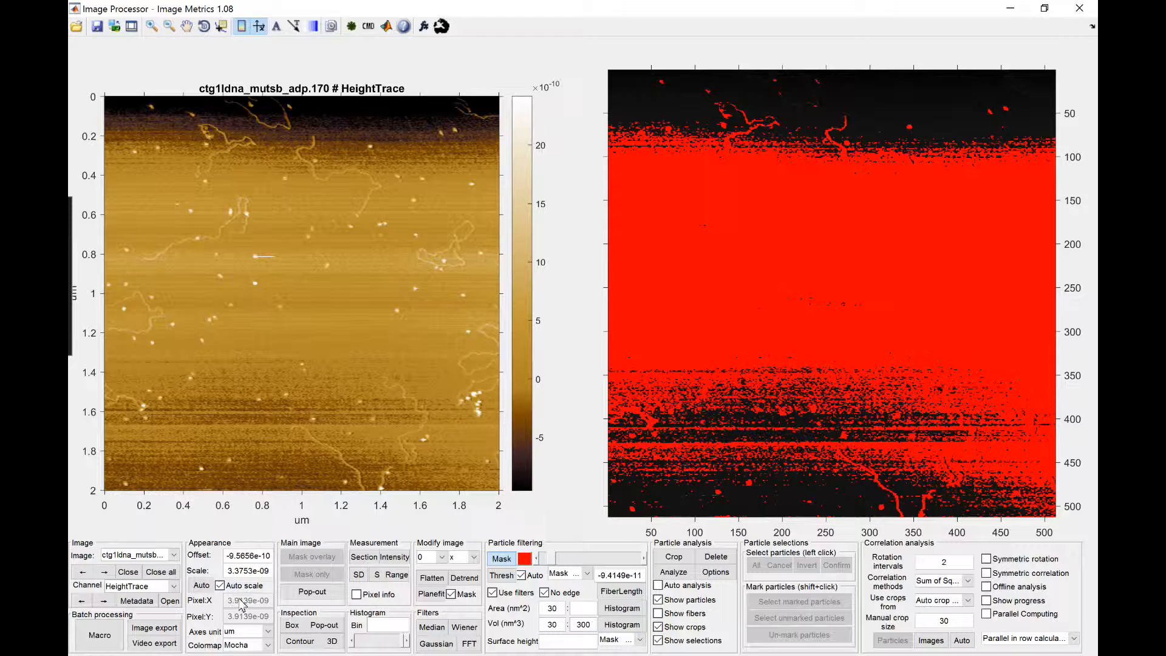
- Save the shifted colormap as a new colormap named "New mocha"
click(250, 645)
click(238, 648)
click(266, 645)
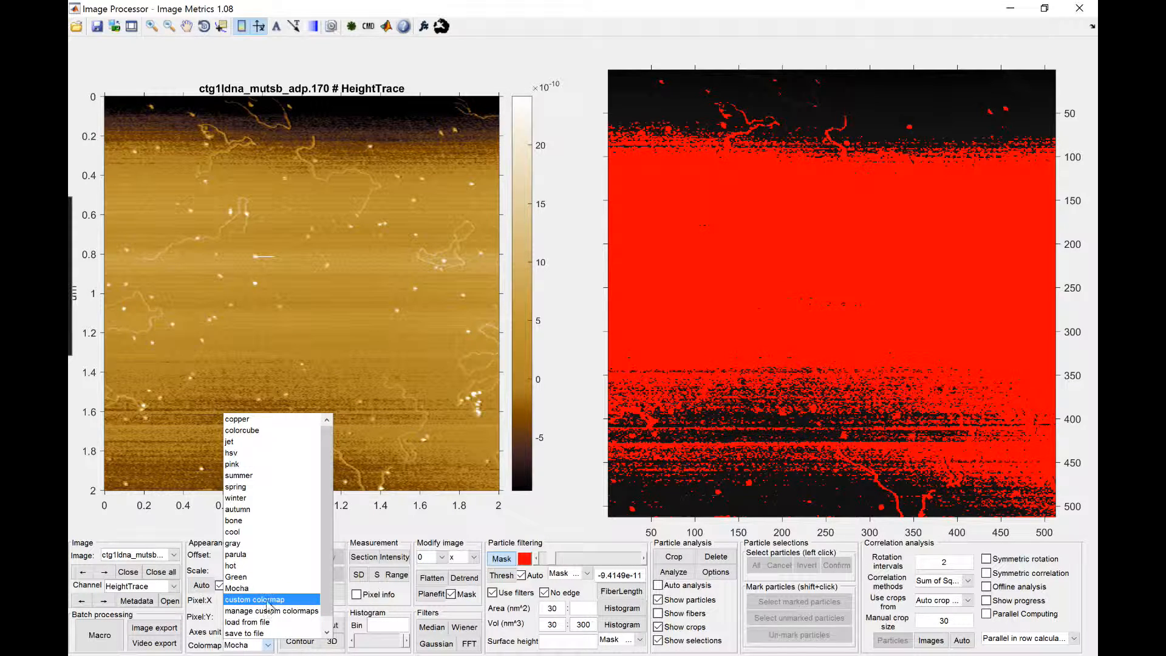
scroll(267, 609, down, 1)
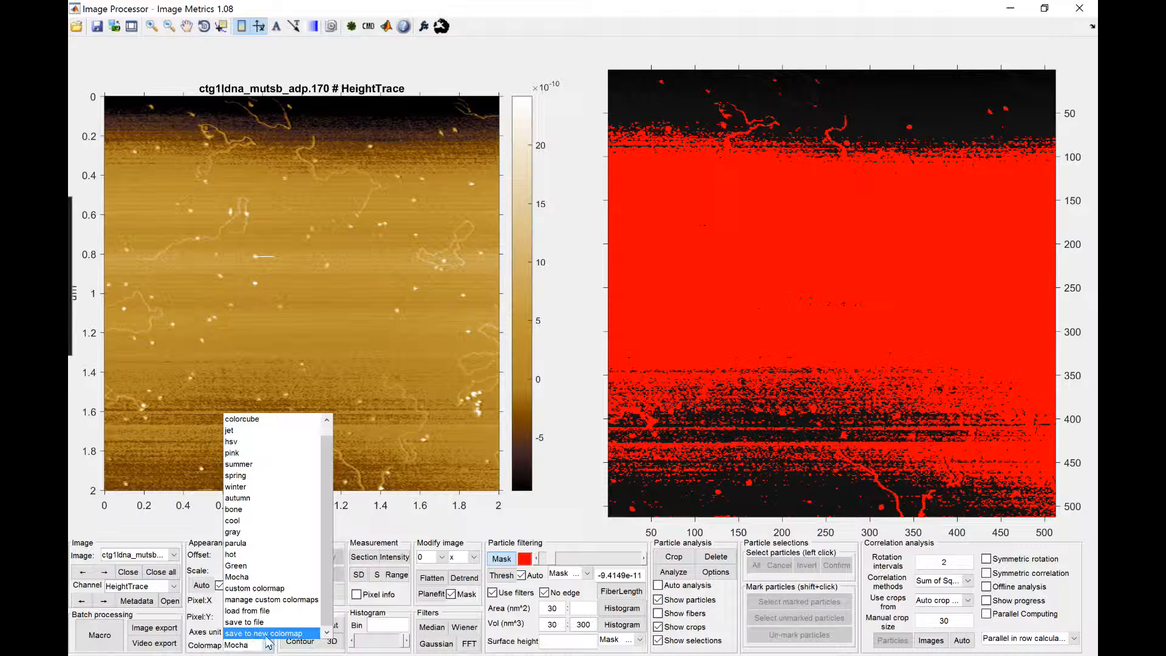
click(268, 633)
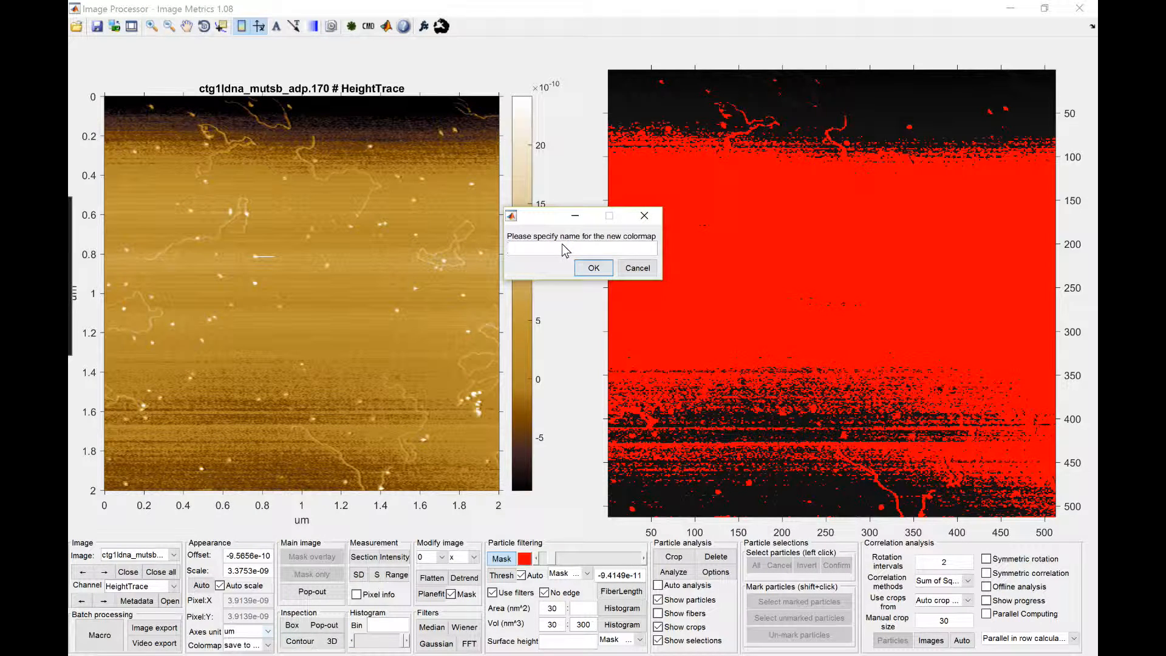
text(New mocha)
click(594, 269)
- View the dialogs for saving the colormap to a file and for loading one from a file, canceling both
click(268, 645)
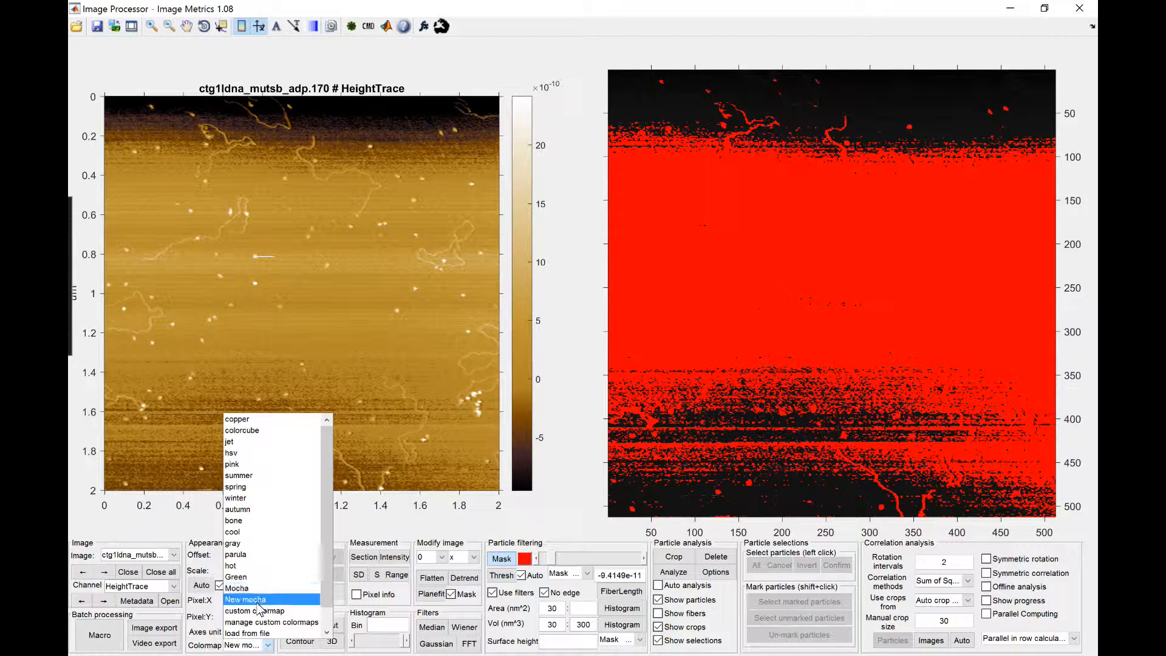
scroll(268, 604, down, 1)
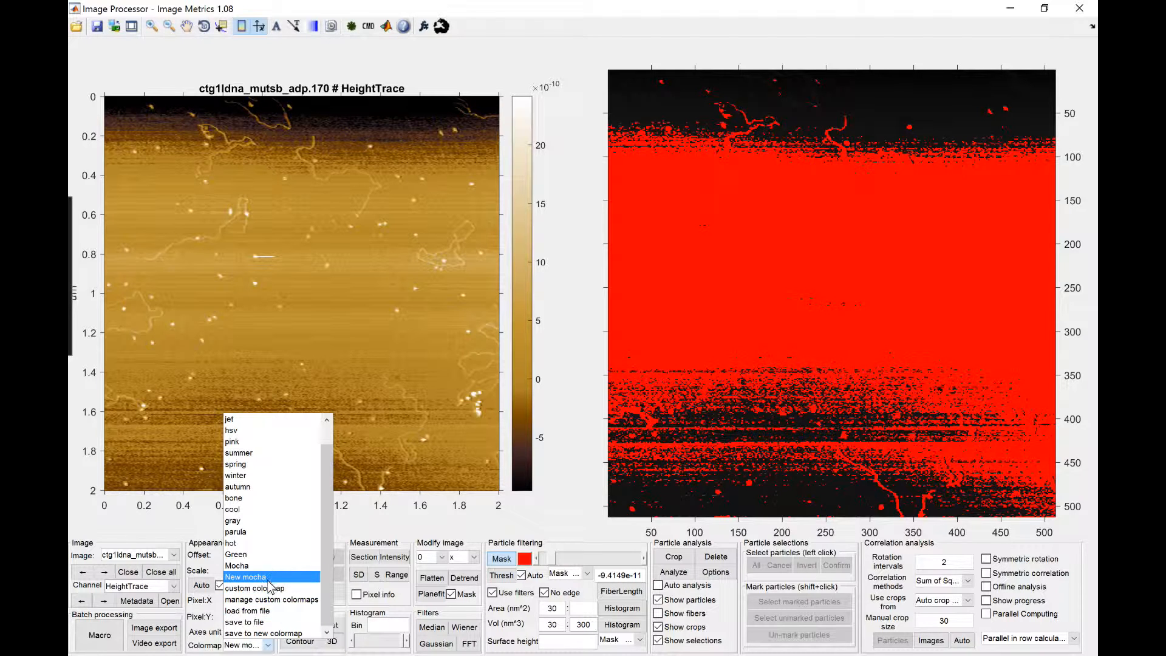
click(260, 622)
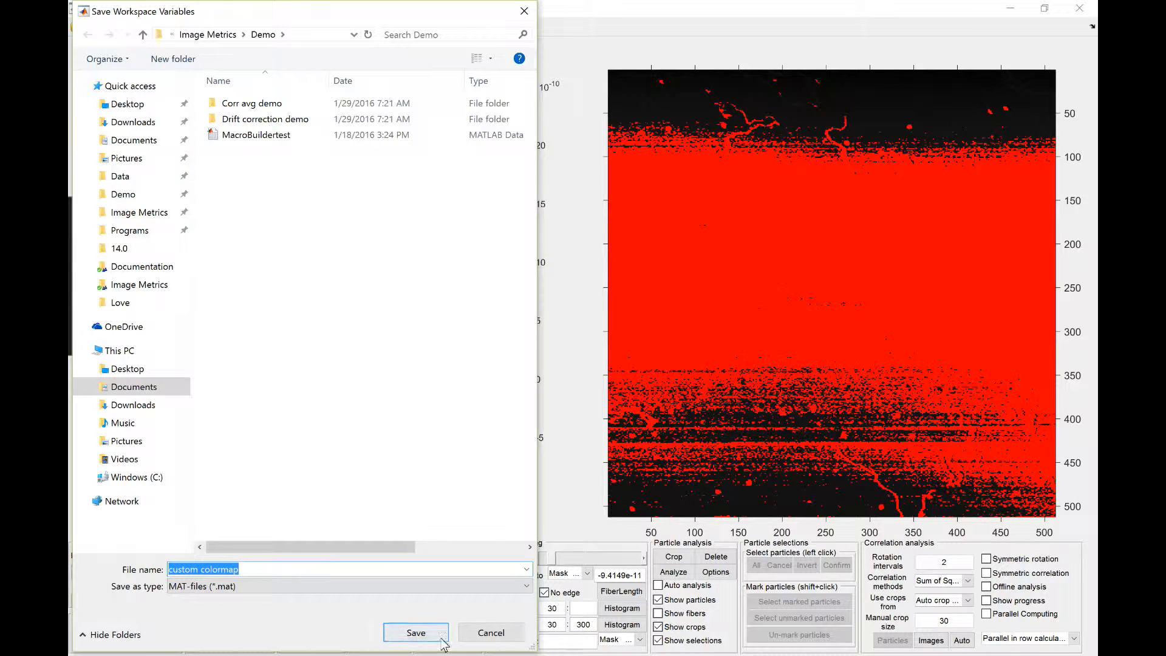
click(497, 635)
click(267, 645)
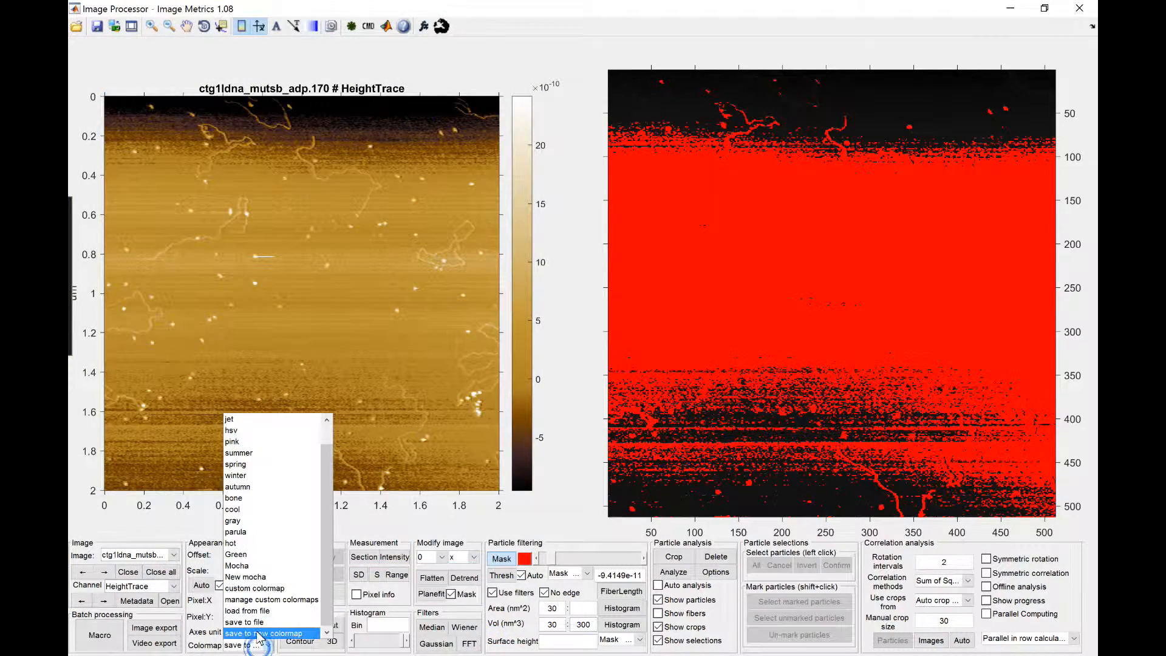
click(271, 611)
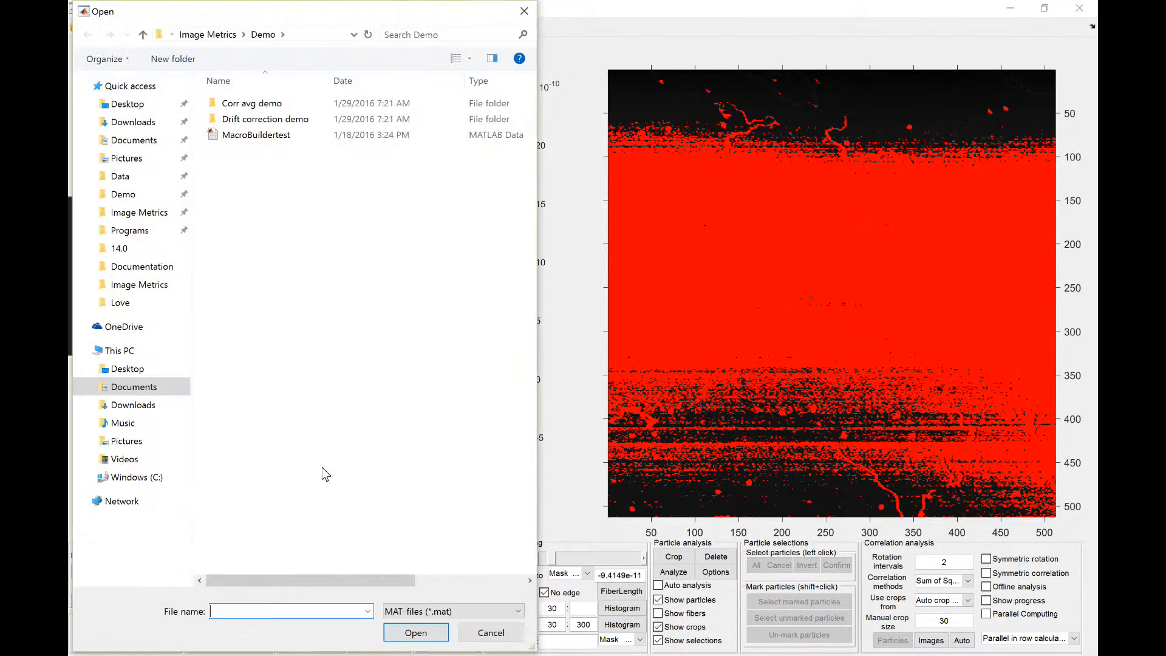
click(492, 635)
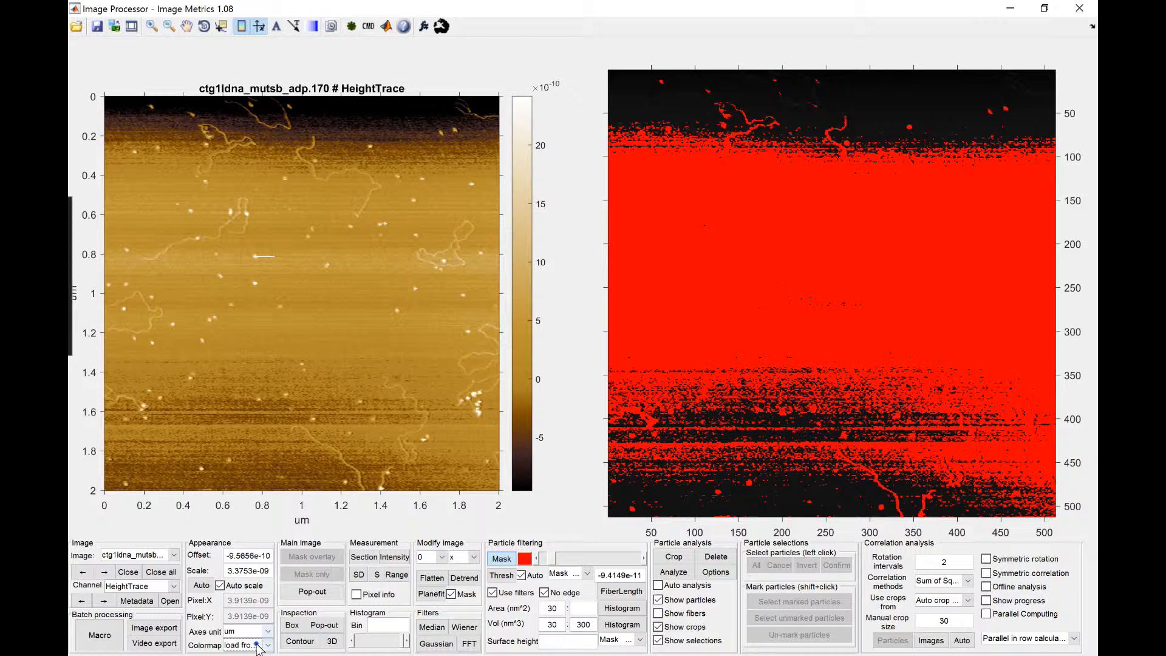
- Delete the "New mocha" colormap from the managed custom colormaps
click(267, 645)
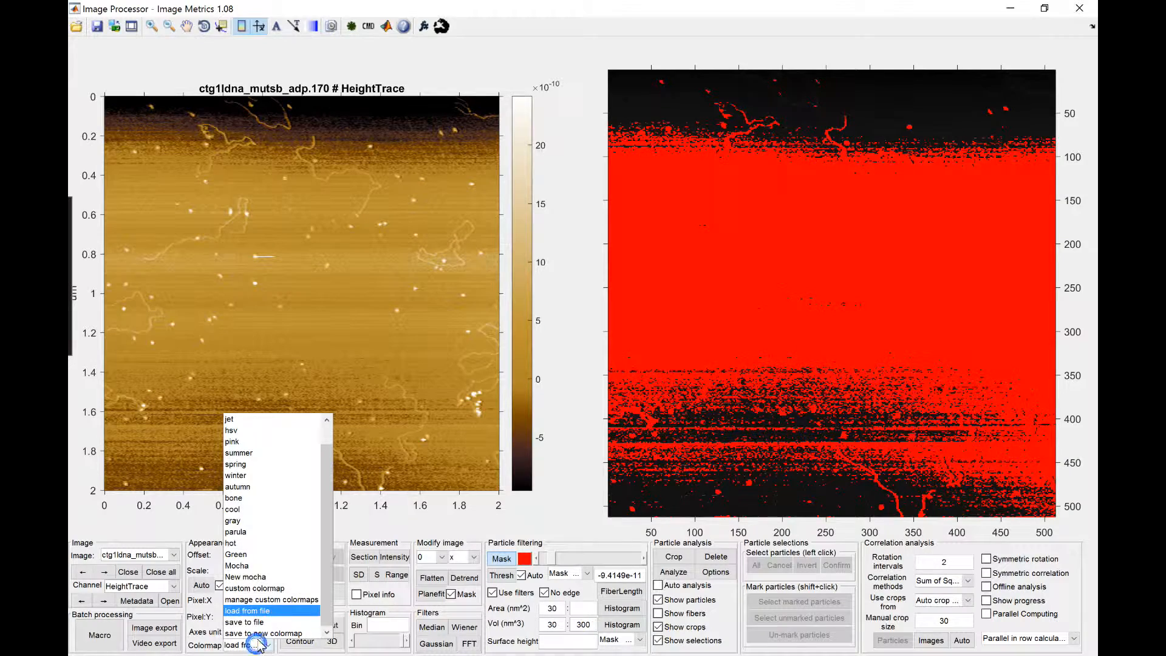
click(285, 600)
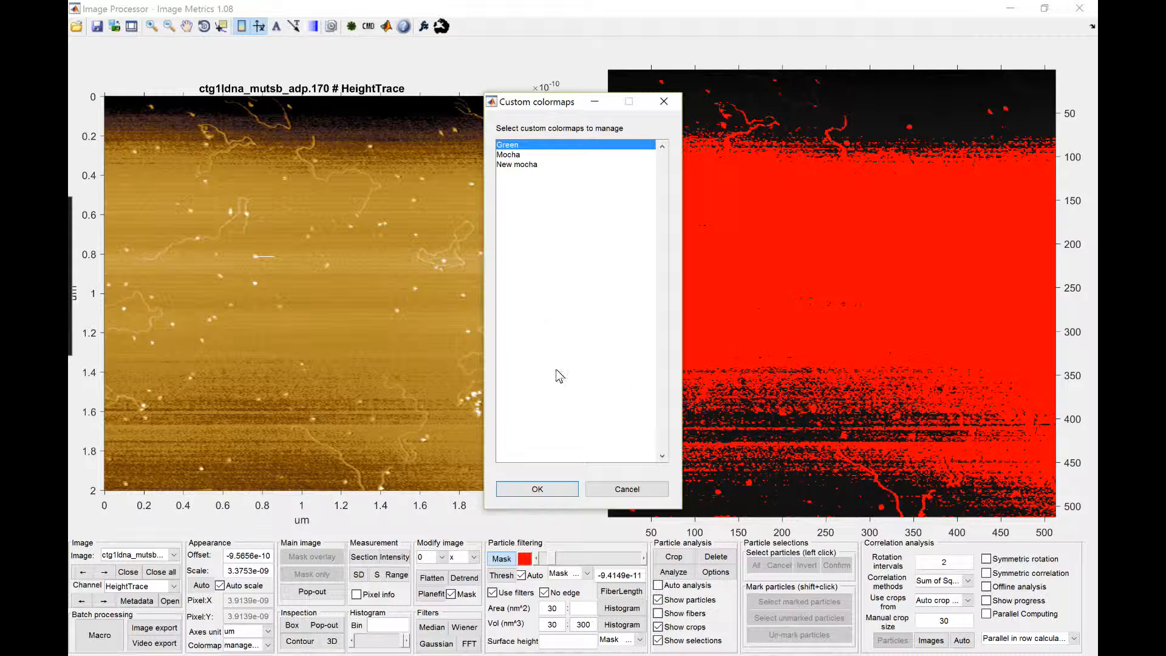
click(514, 155)
click(520, 164)
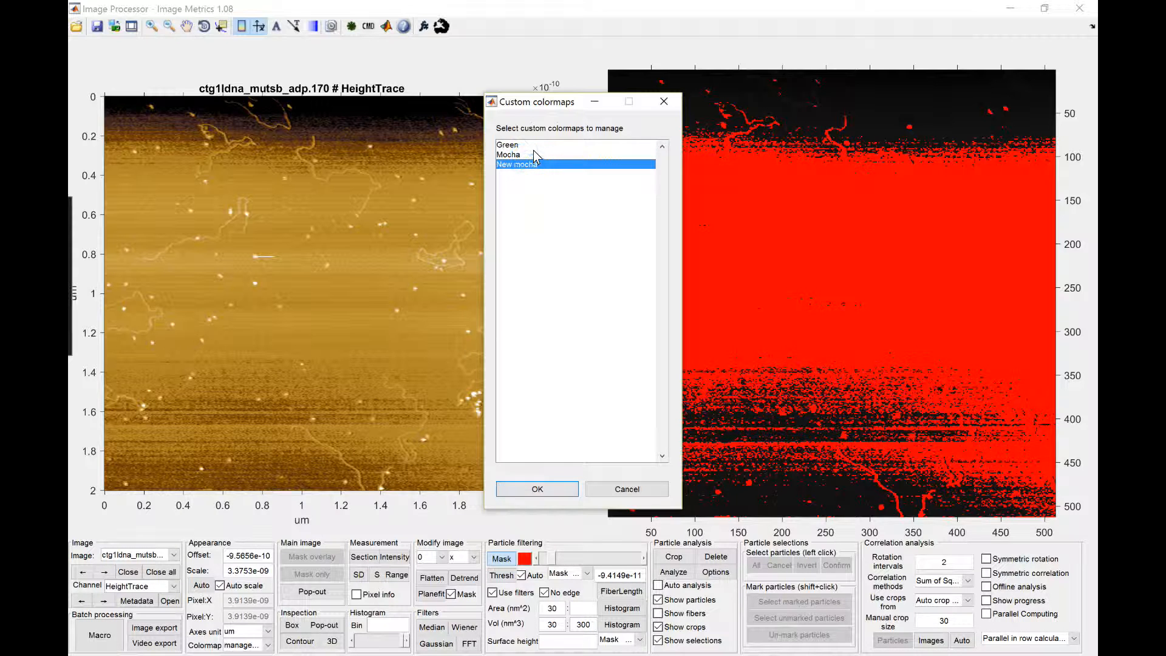
click(533, 144)
click(529, 154)
click(546, 164)
click(562, 489)
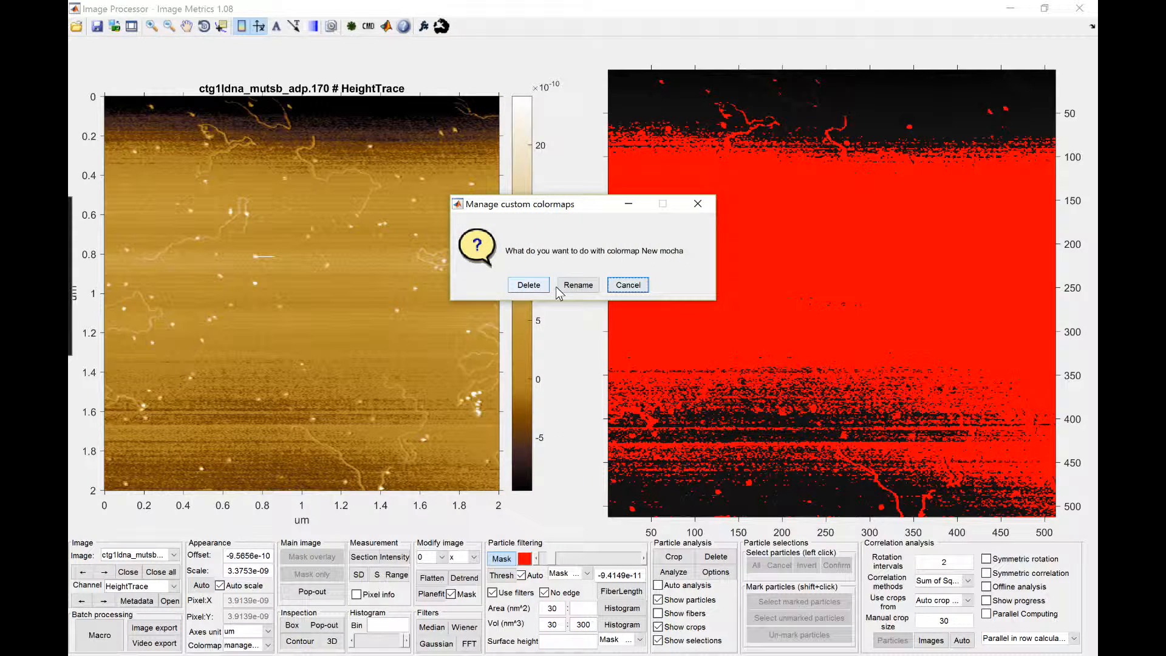
click(534, 285)
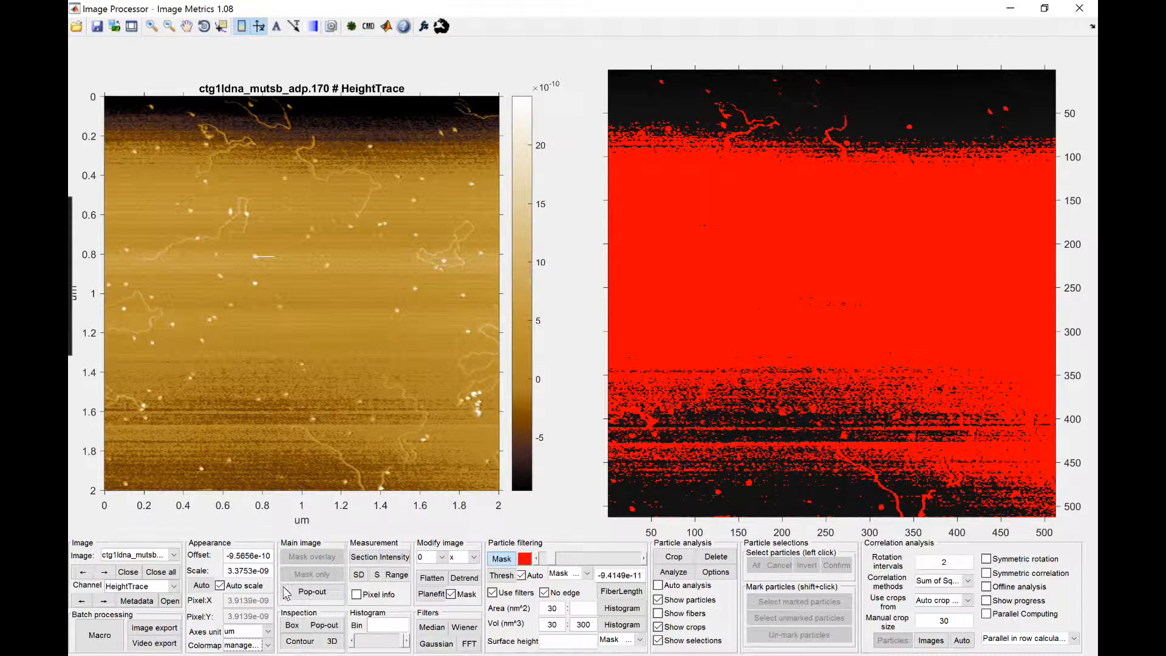
- Open the custom colormap in the Colormap Editor, adjust the orange color markers near the yellow end and apply the changes
click(255, 646)
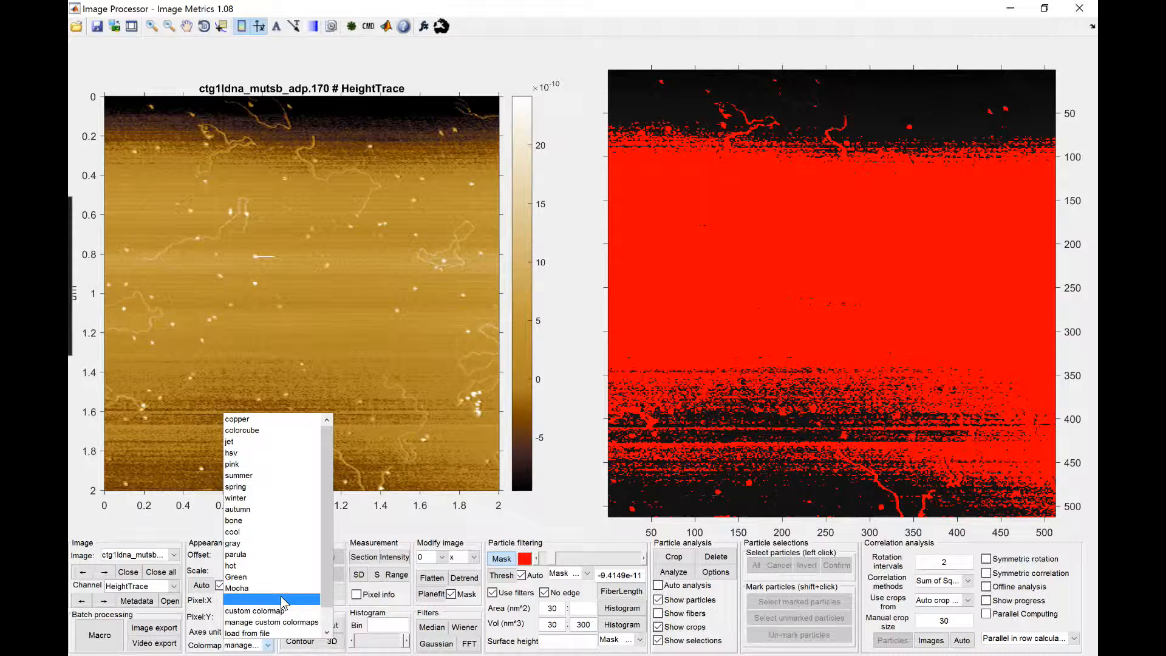
scroll(286, 595, down, 1)
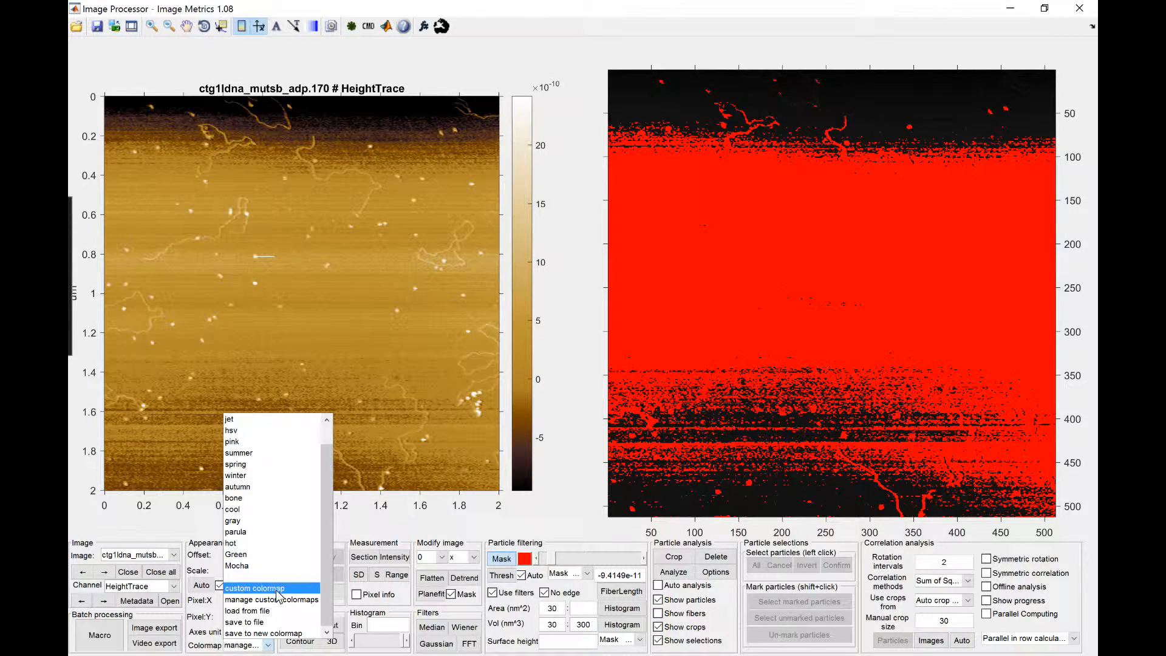
click(277, 588)
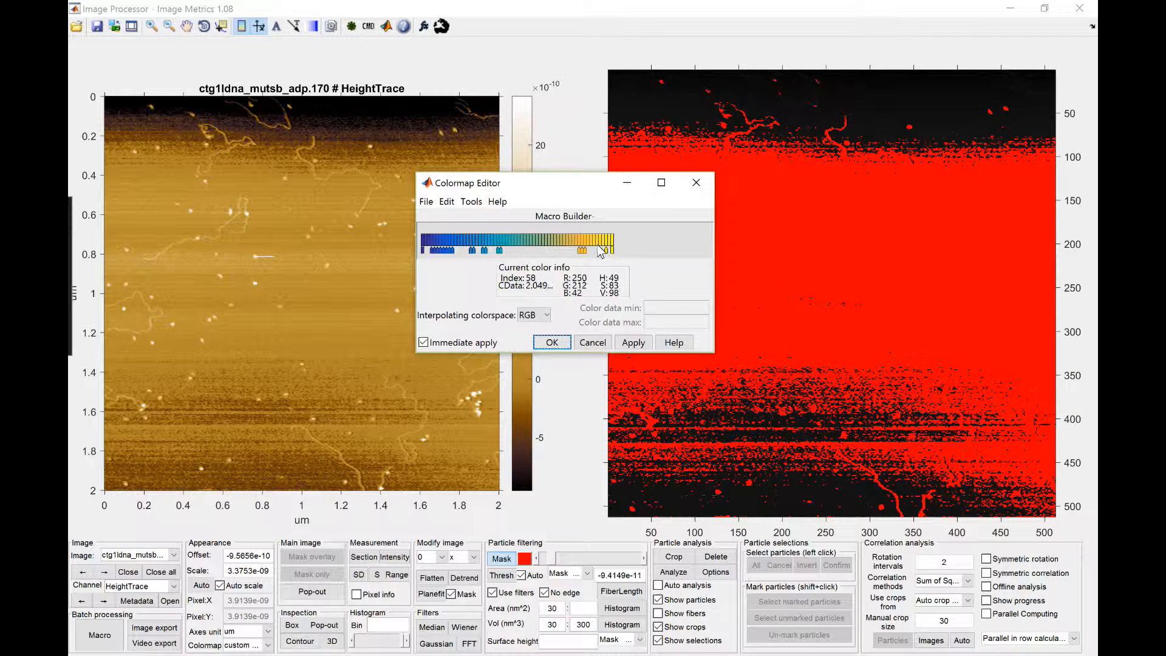
click(559, 188)
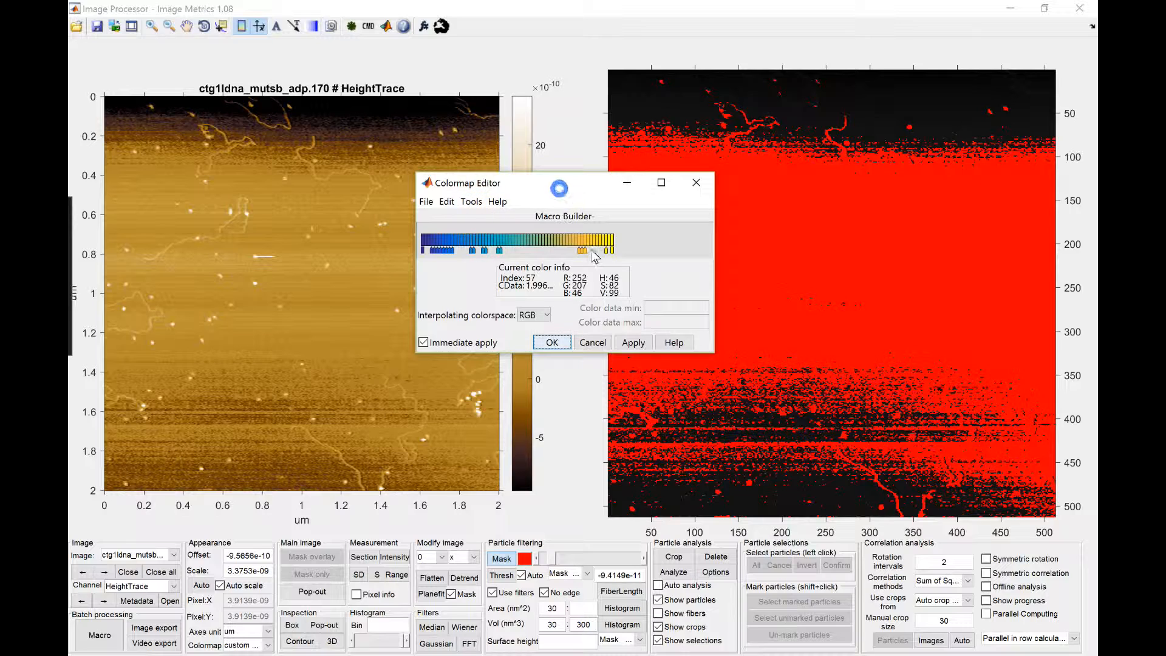
click(584, 249)
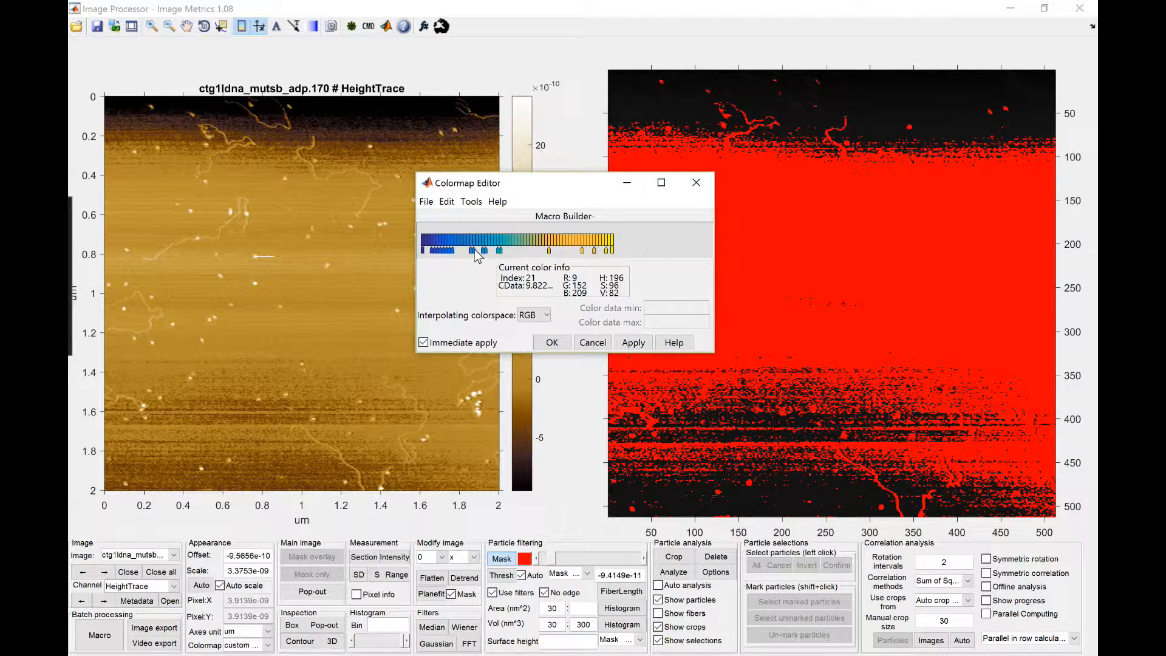
click(633, 342)
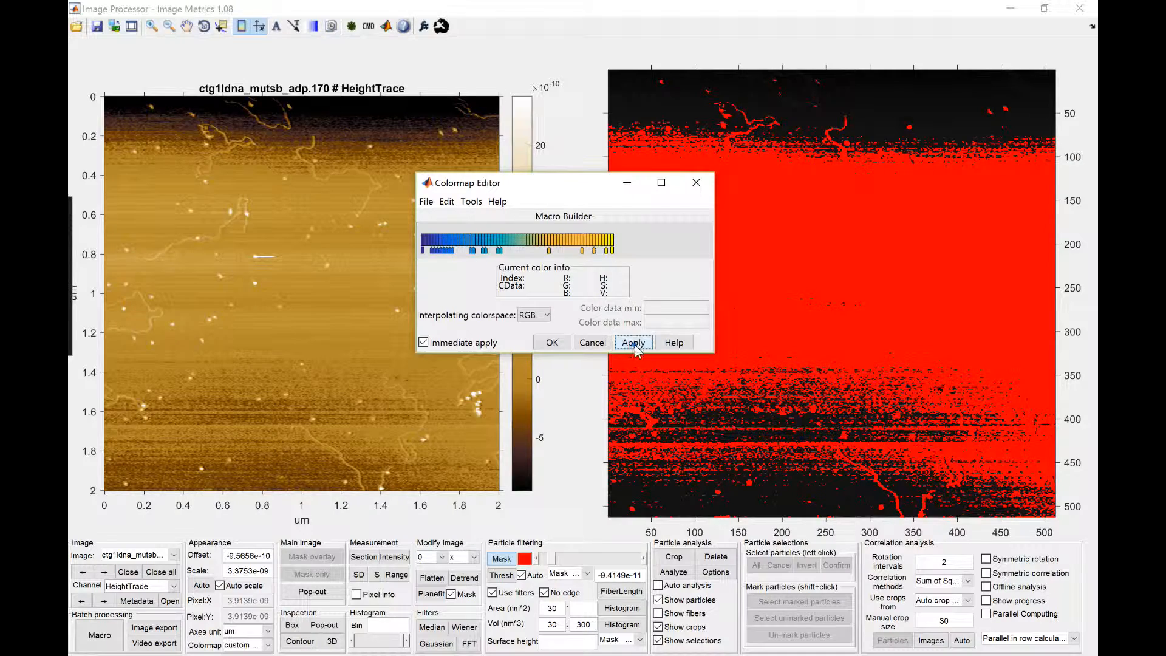
click(552, 342)
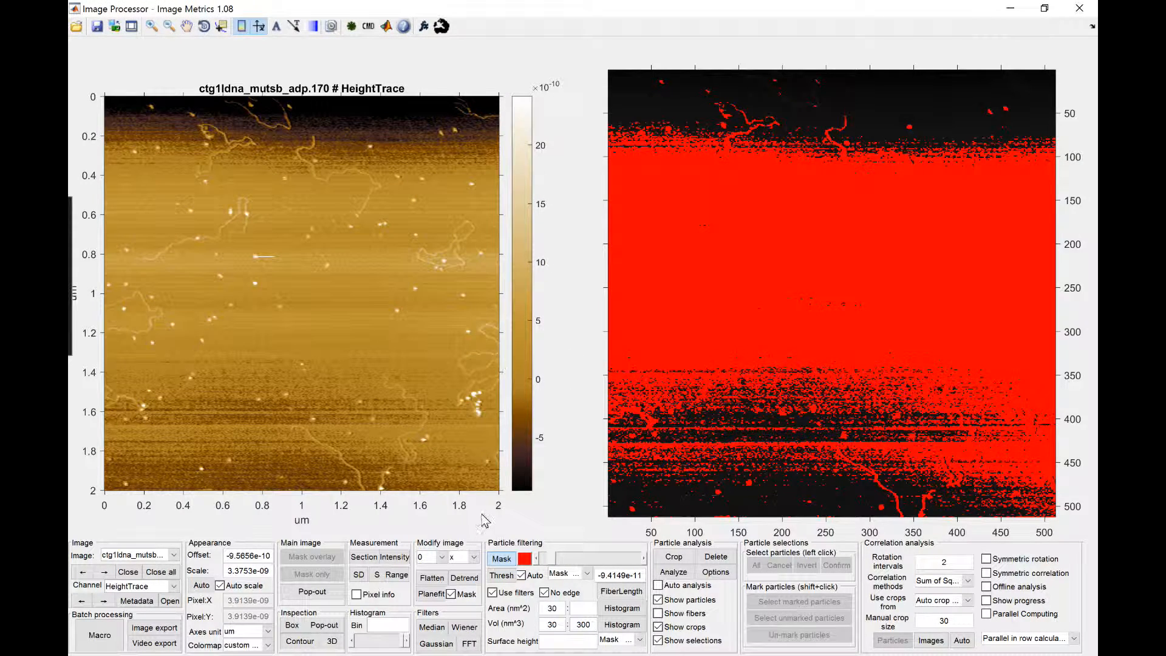
- Look over the colormap options and the height image's Adjust Contrast settings, and close the contrast window
click(256, 647)
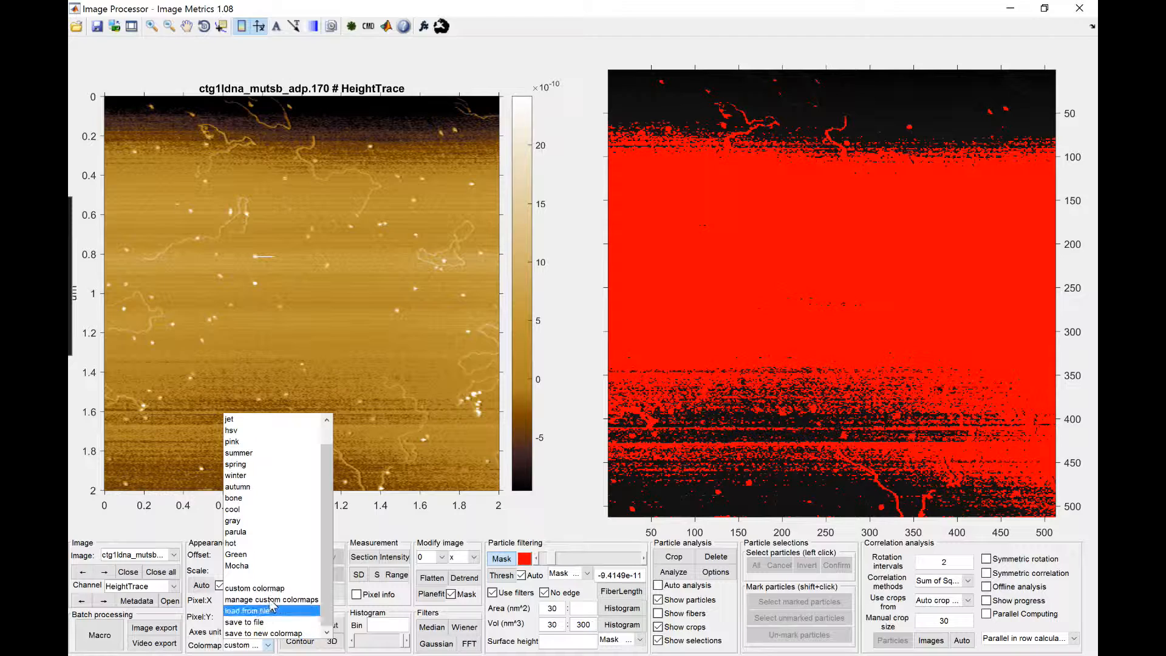
click(433, 471)
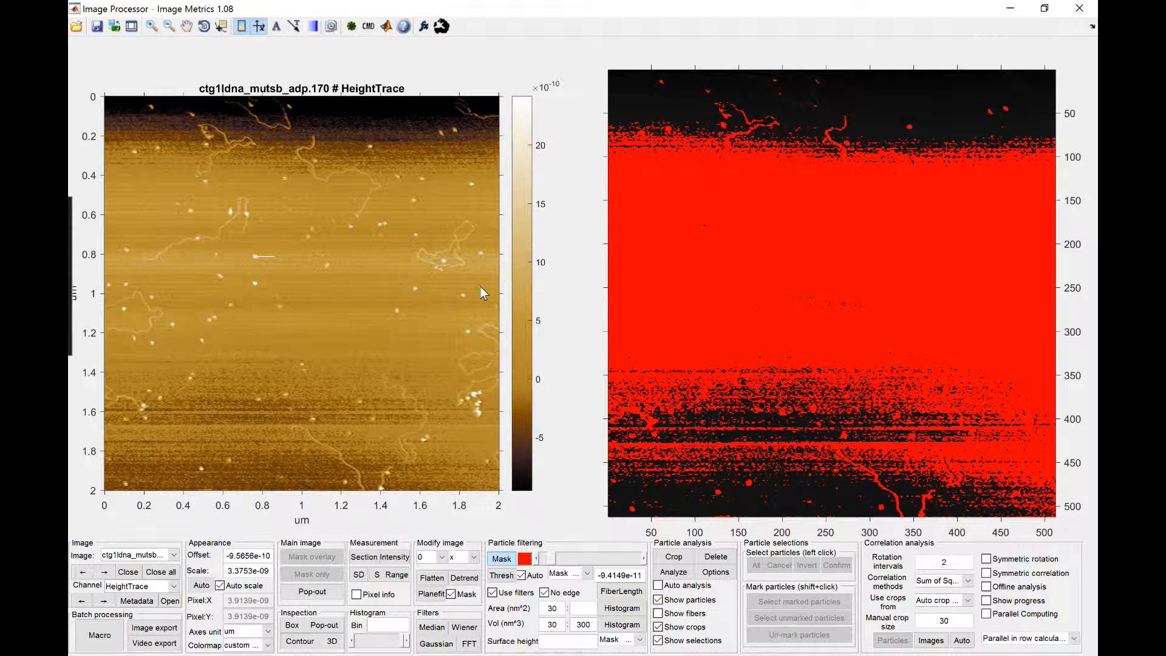
click(241, 647)
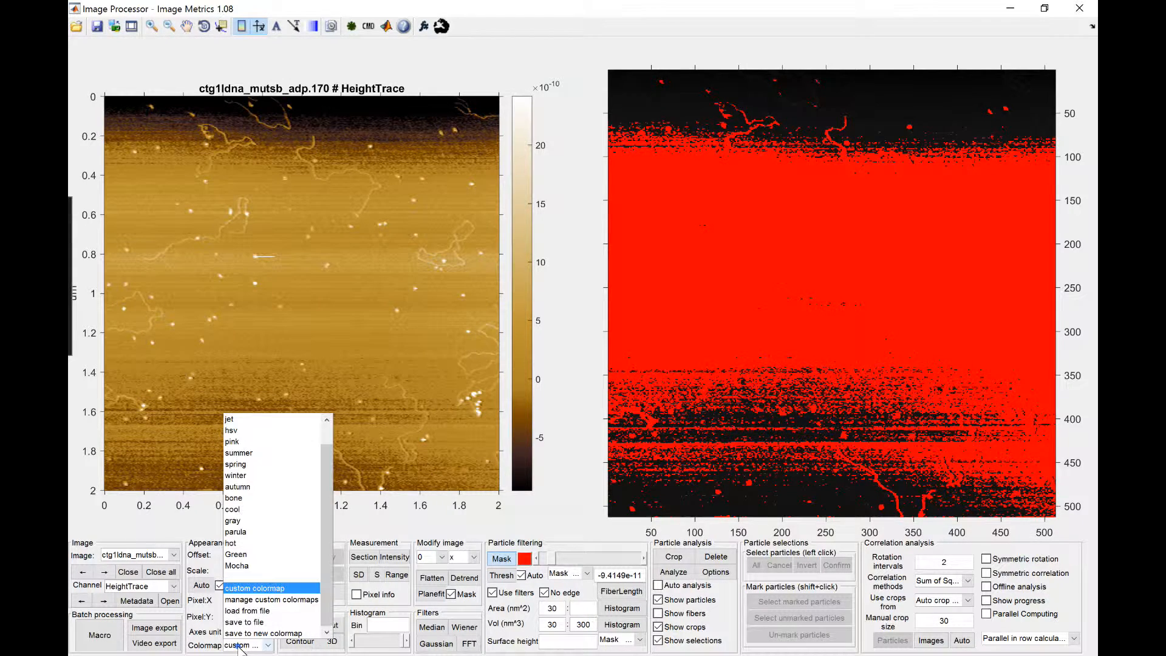
click(237, 644)
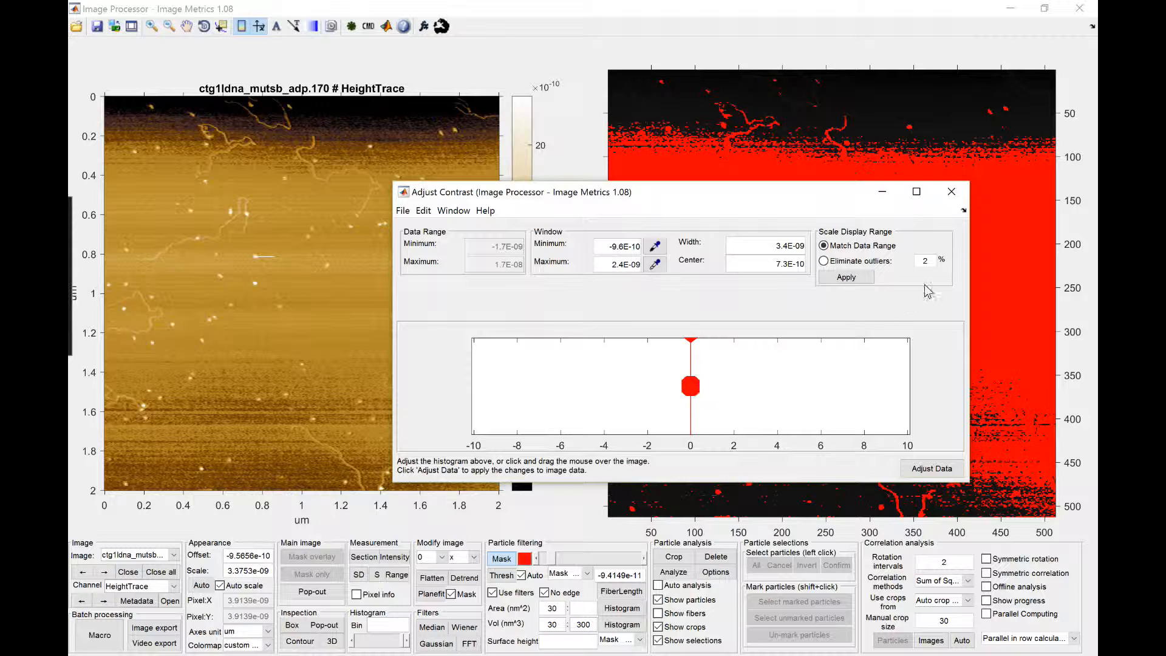
click(951, 191)
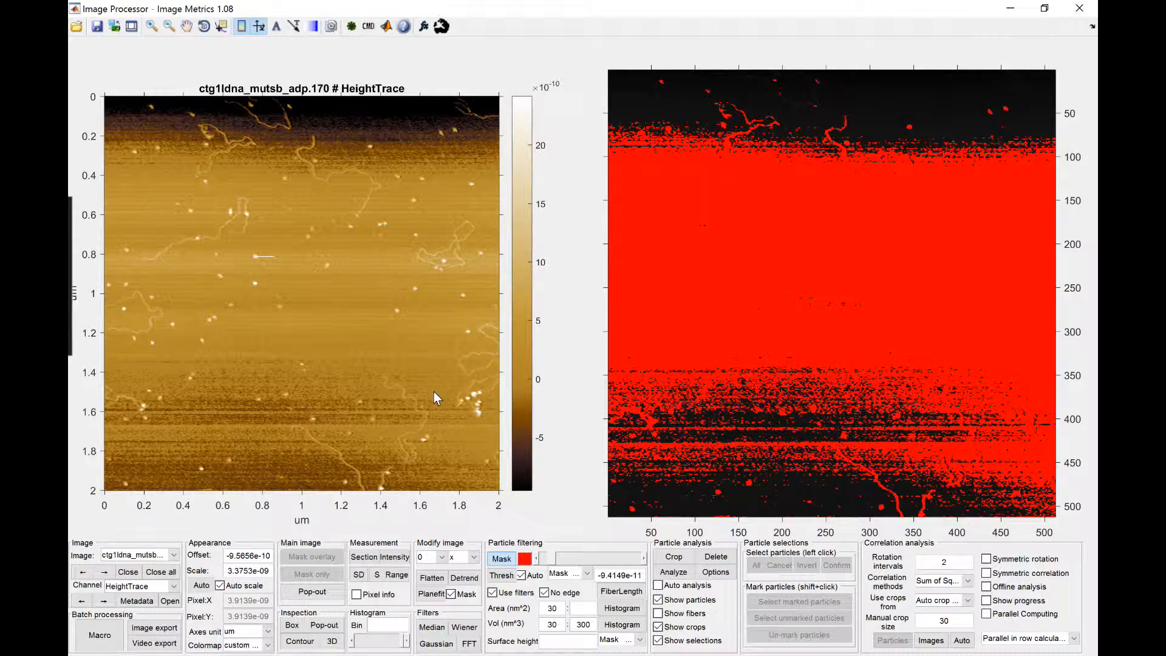
- In the height image's intensity distribution, place a data lower bound bar at about 1.7e-9 and an upper bound bar at about 7.3e-9
click(395, 557)
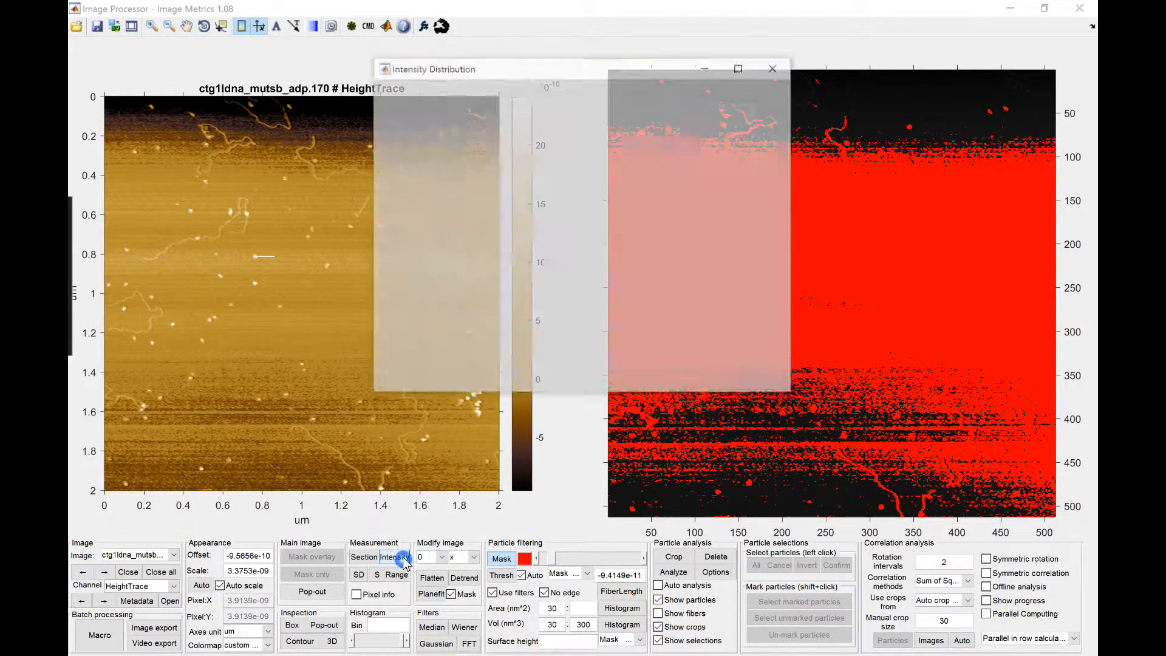
drag(629, 31, 852, 111)
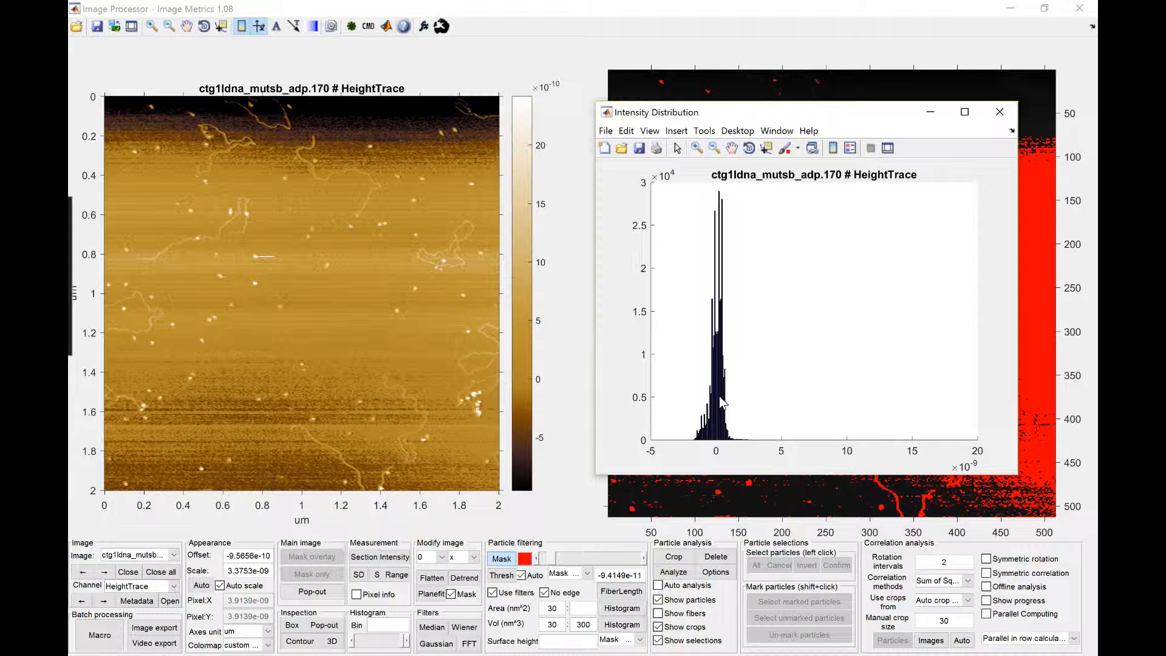
right_click(734, 316)
click(764, 254)
right_click(738, 320)
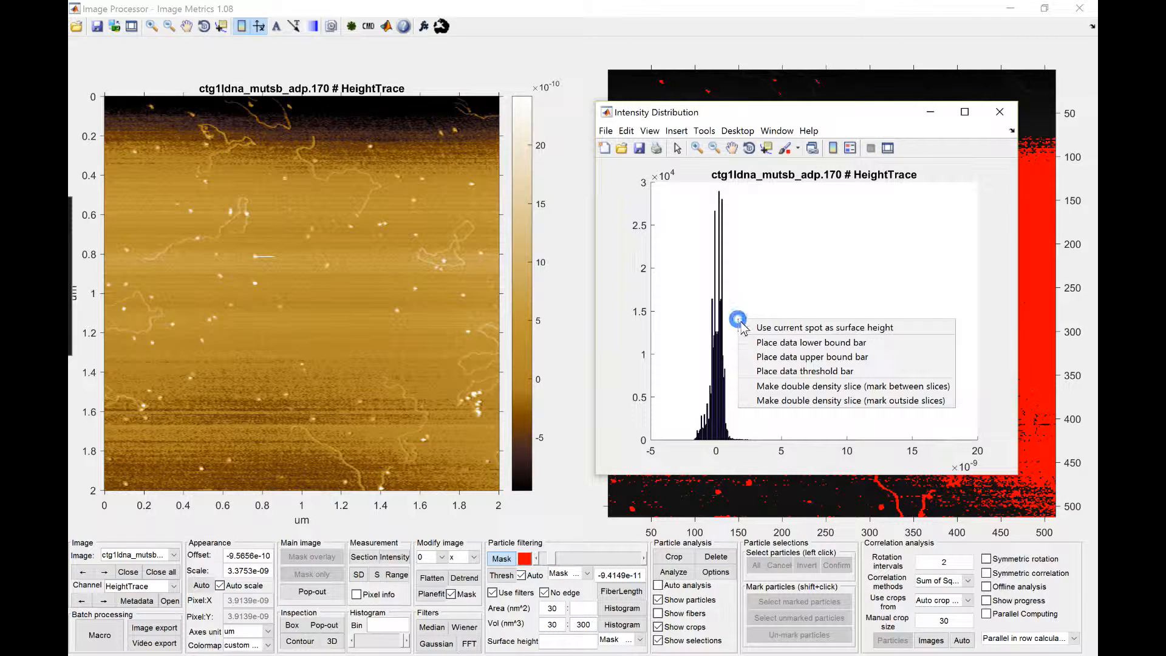
click(817, 343)
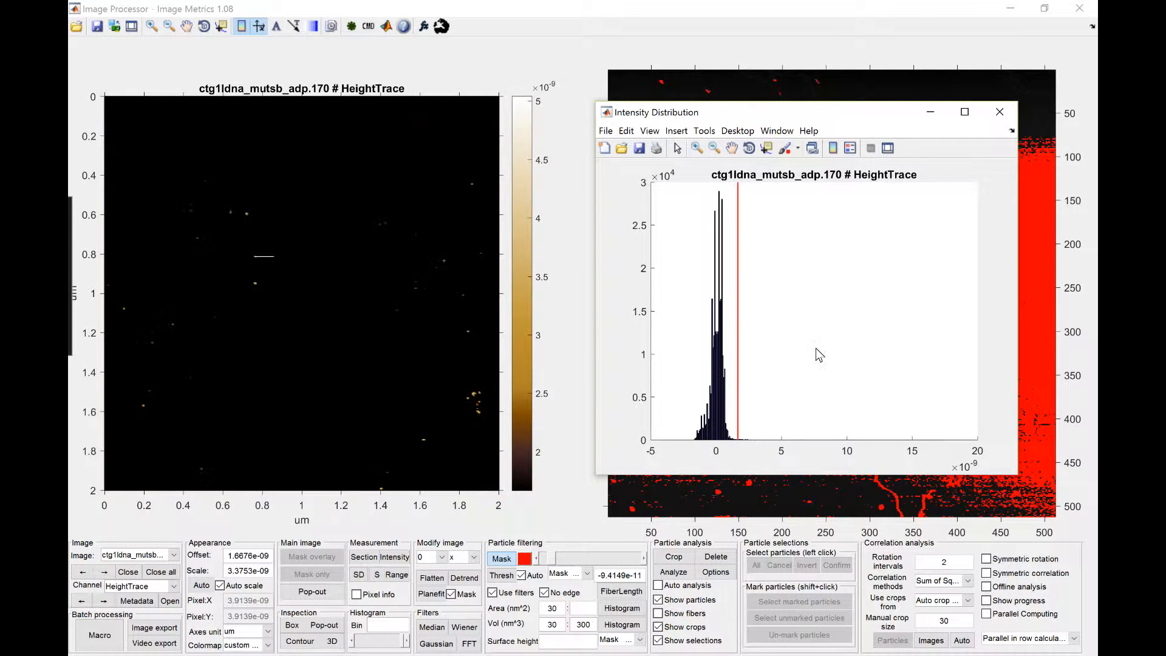
right_click(811, 337)
click(860, 375)
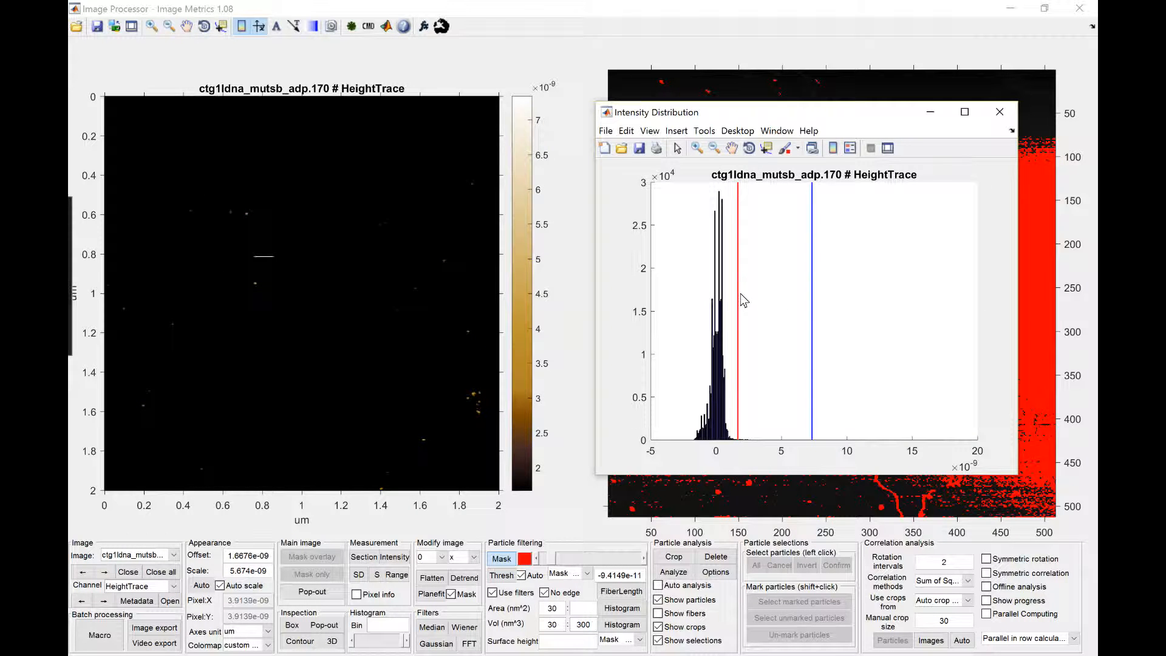
- Move the histogram's lower bound bar to about -1.8e-10 and the upper bound bar to about 1.04e-8
drag(742, 297, 714, 295)
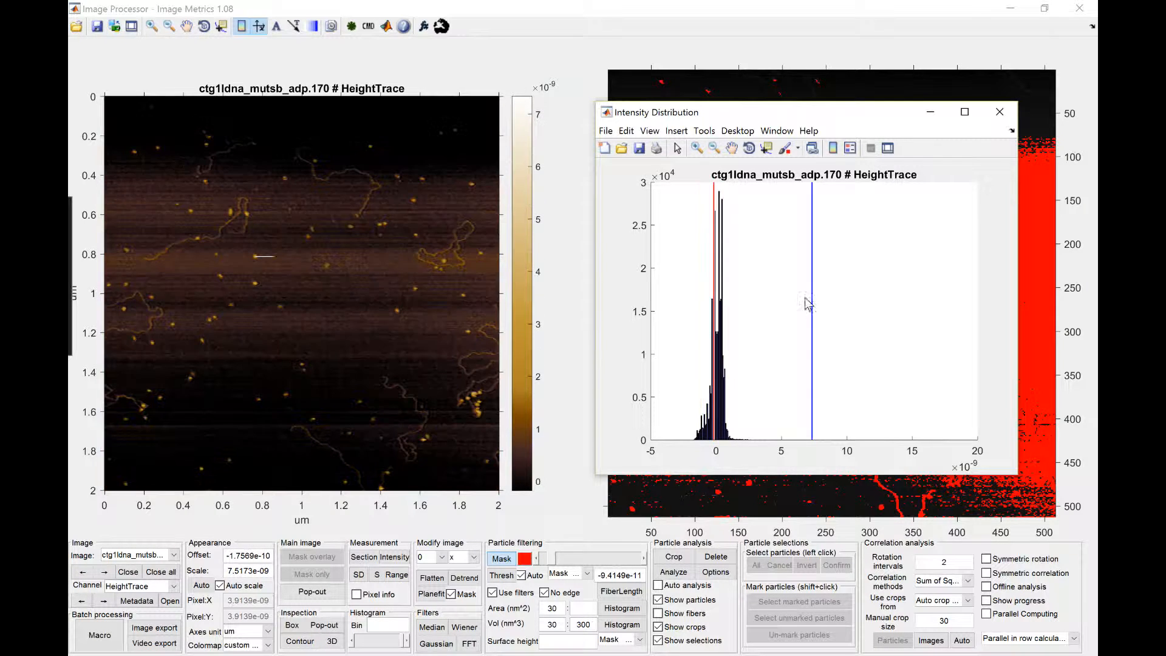
drag(813, 300, 849, 309)
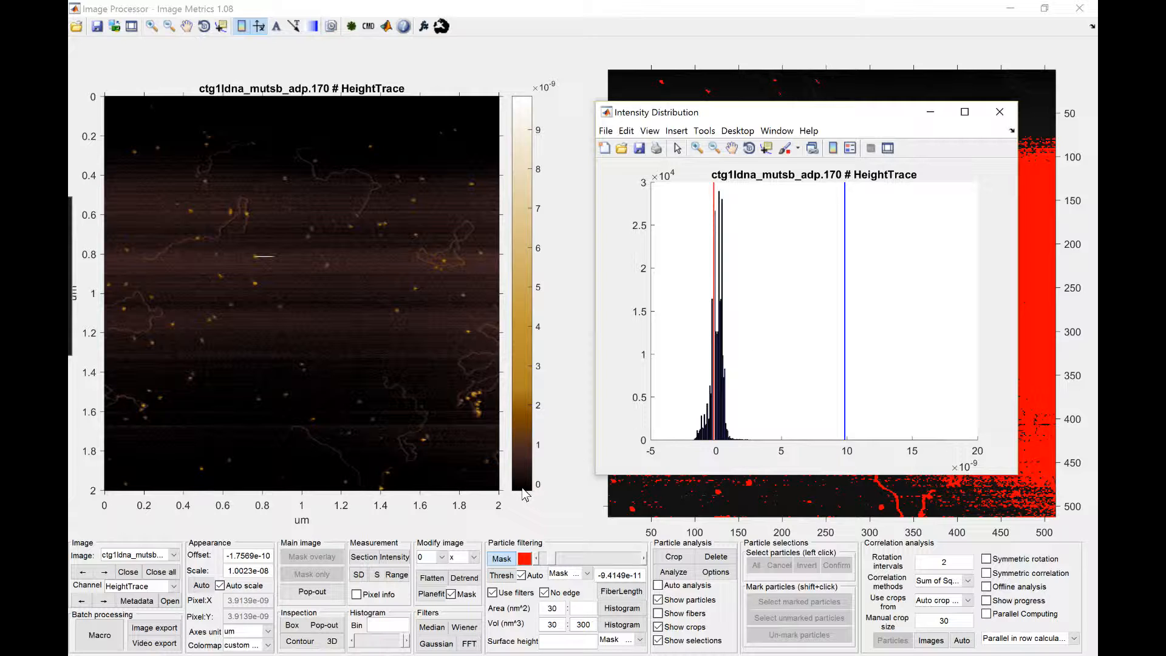
mouse_move(847, 403)
mouse_down()
mouse_move(861, 399)
mouse_move(851, 404)
mouse_up()
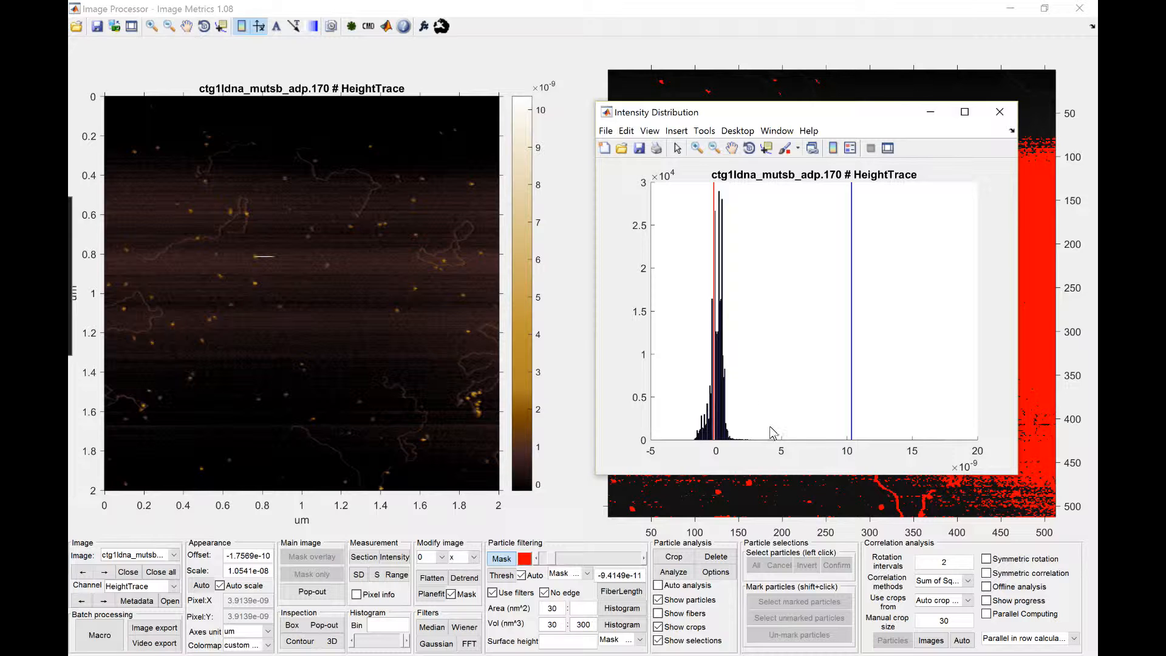
drag(883, 117, 865, 135)
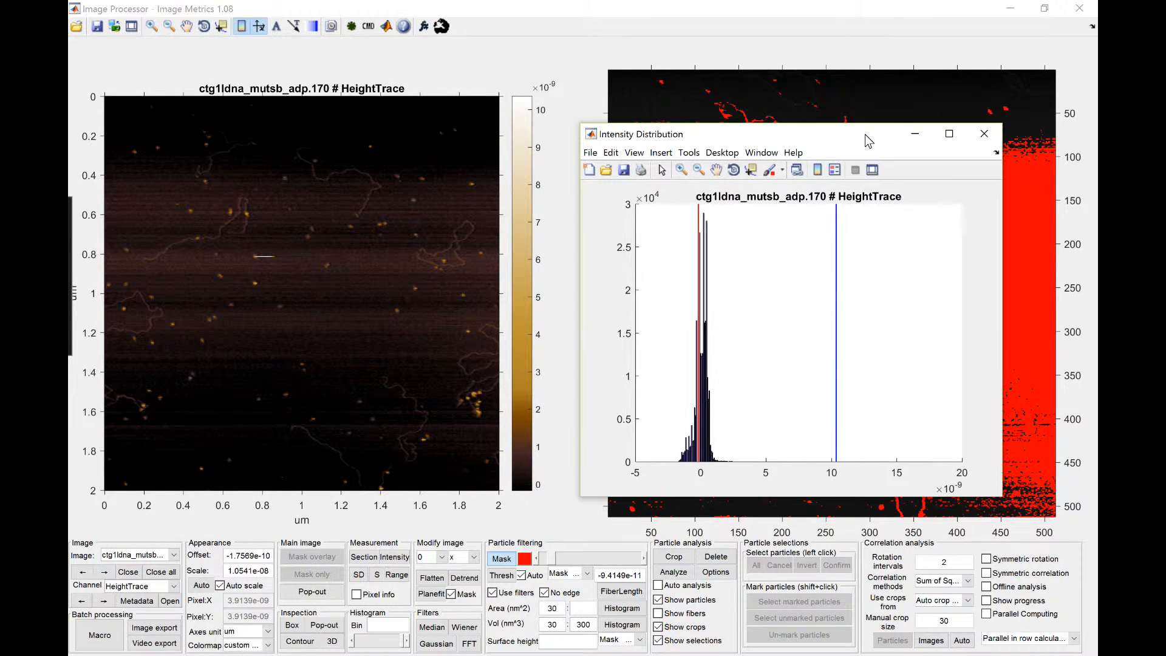